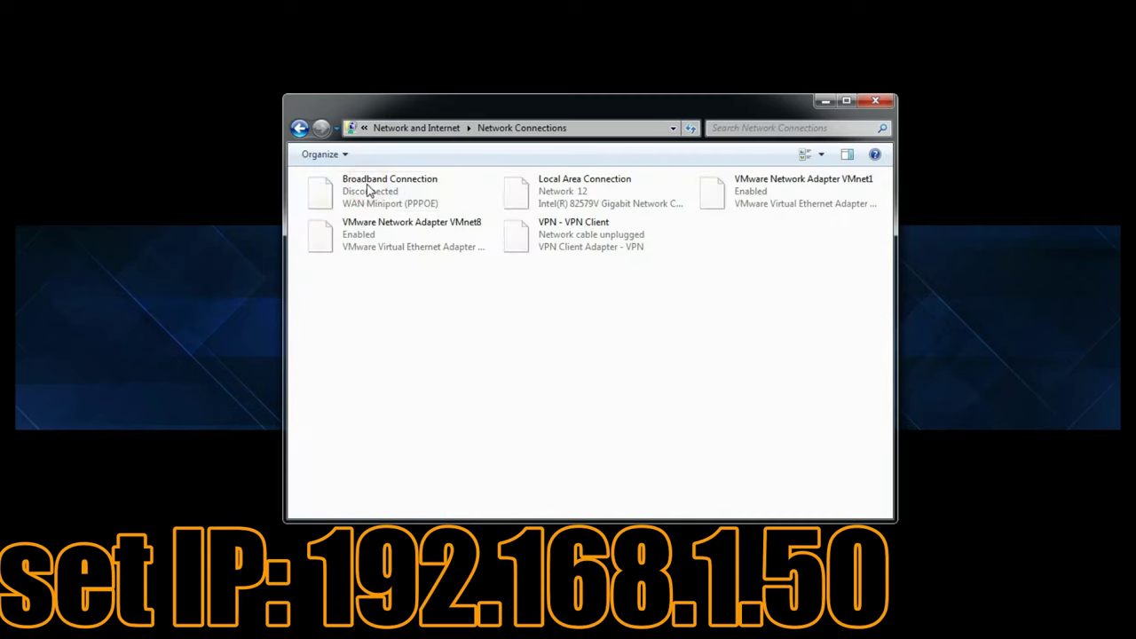
Open the IPv4 properties of the Local Area Connection adapter.
left_click(541, 186)
right_click(541, 186)
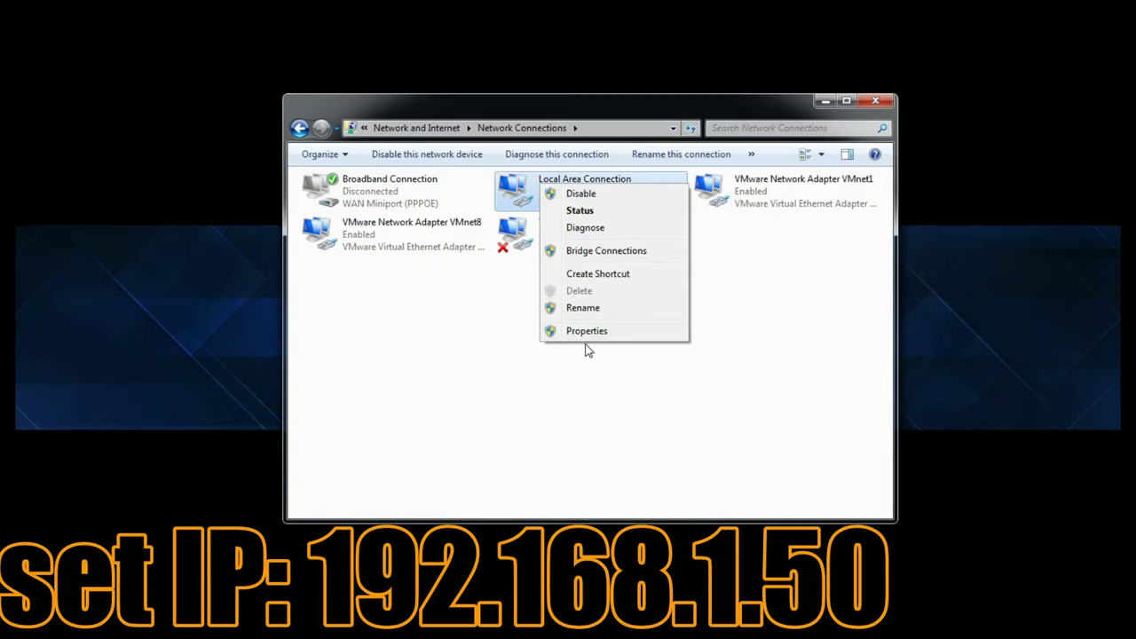
left_click(586, 332)
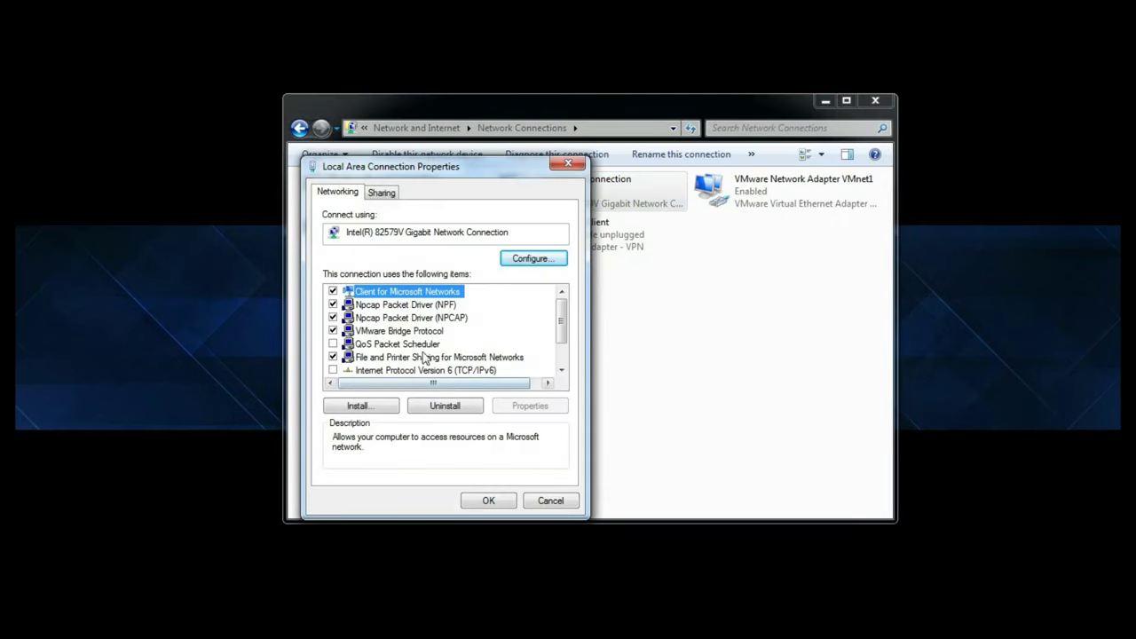
scroll(551, 365, "down", 1)
left_click(425, 345)
double_click(432, 345)
Set static IP 192.168.1.50 with the auto-filled mask 255.255.255.0, and confirm both dialogs.
left_click(399, 337)
left_click(502, 354)
type("192 . 168 . 1 . 50")
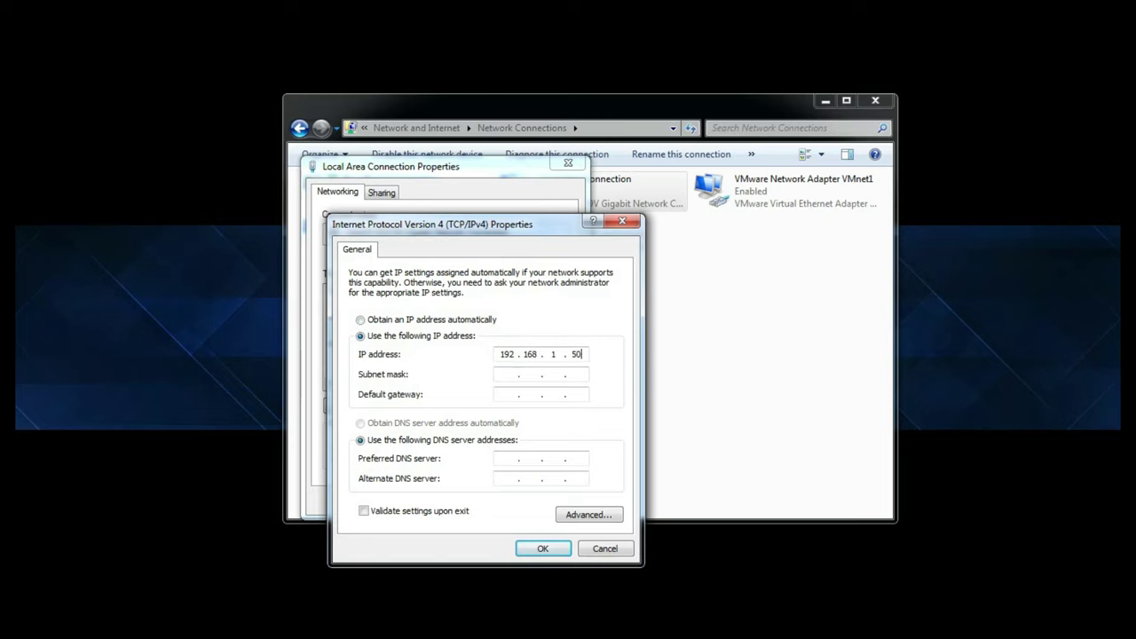
key("Tab")
left_click(543, 549)
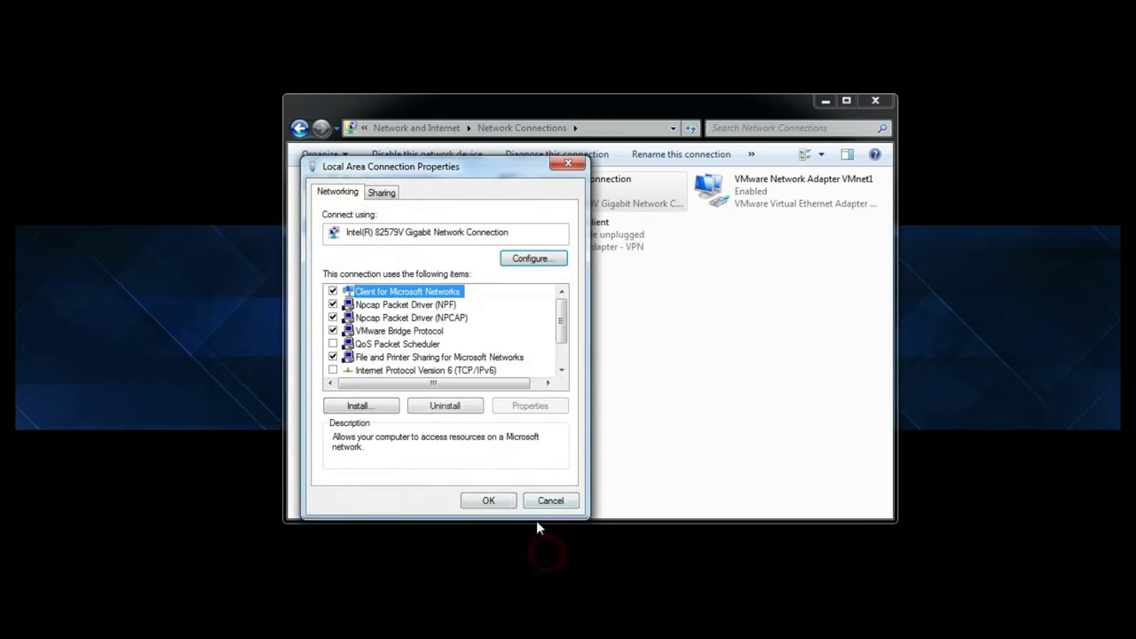
left_click(491, 502)
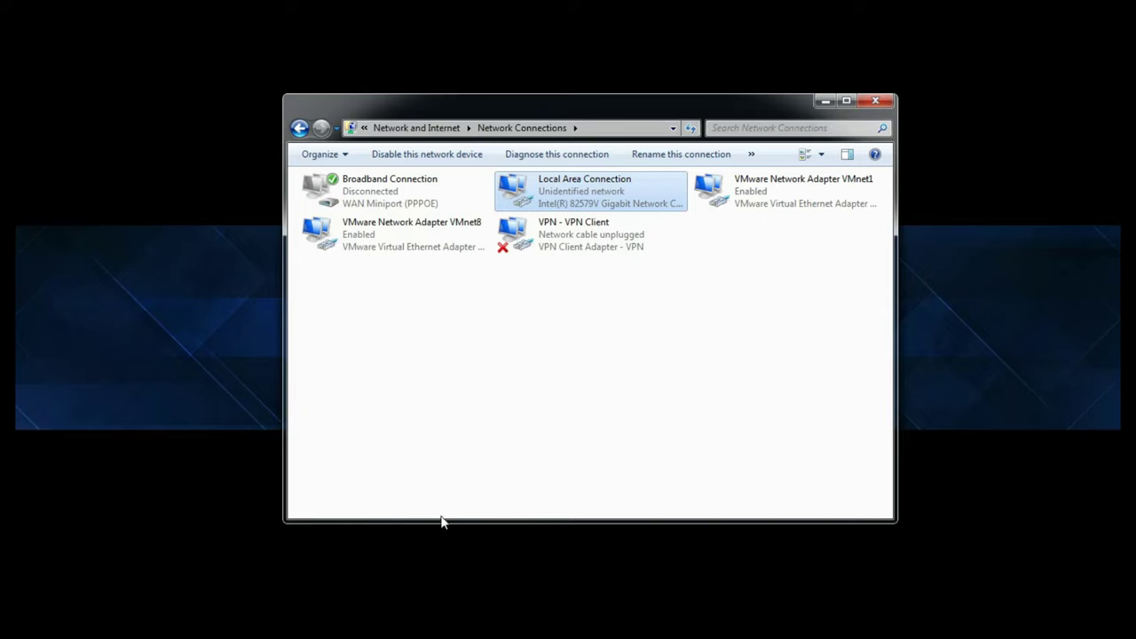
Load 192.168.1.20 in Chrome and proceed past the privacy warning to airOS login.
left_click(281, 550)
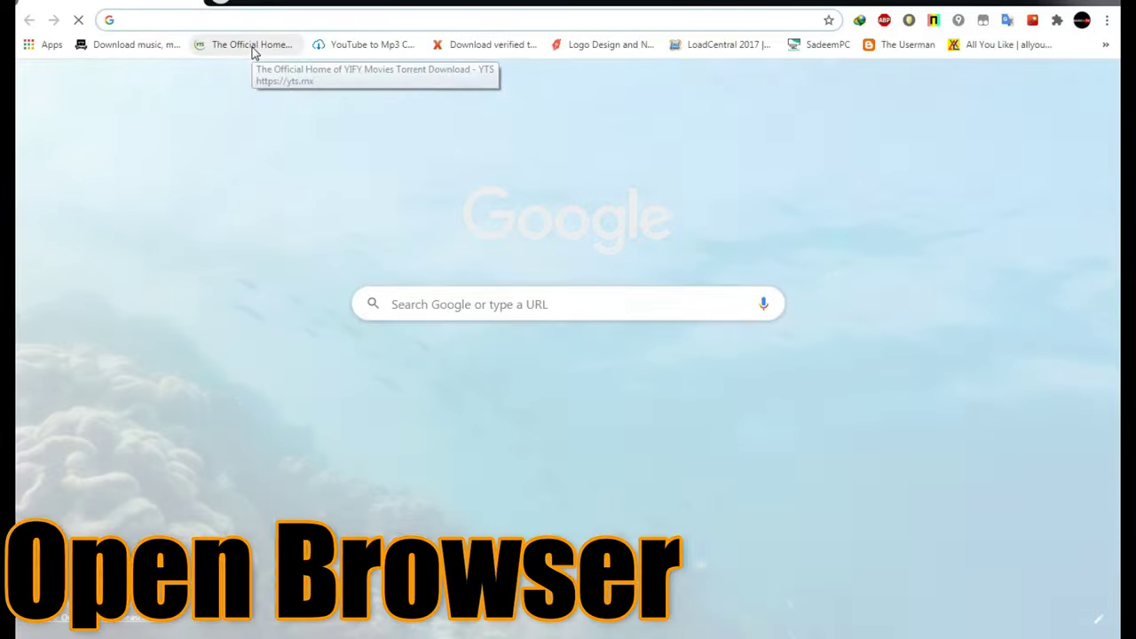
type("192.168.1.2")
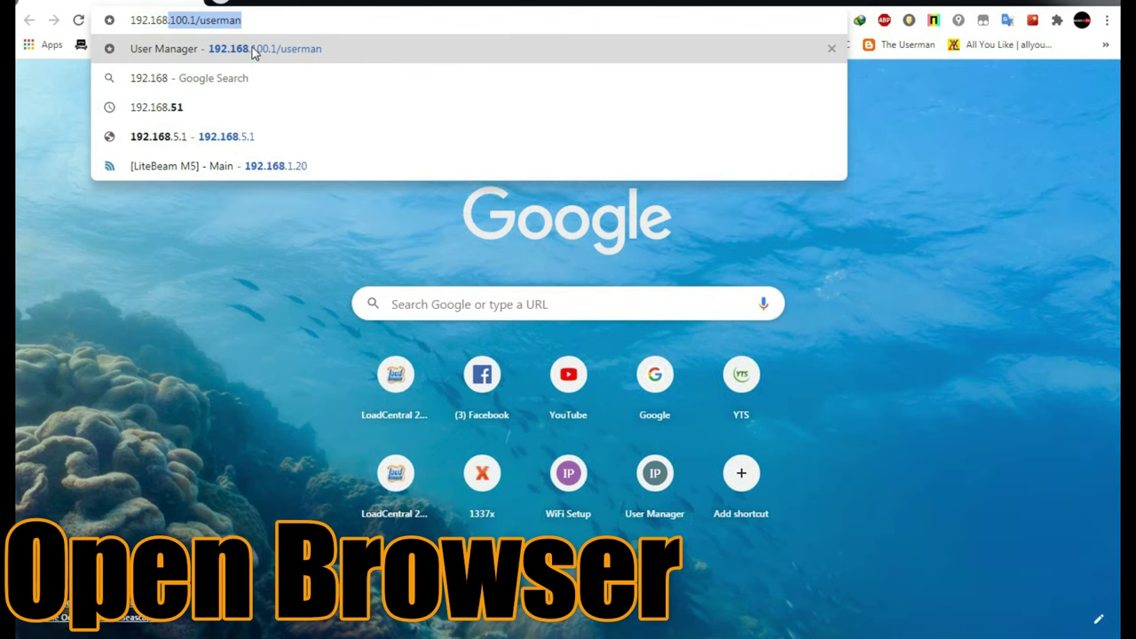
type("0")
key("Return")
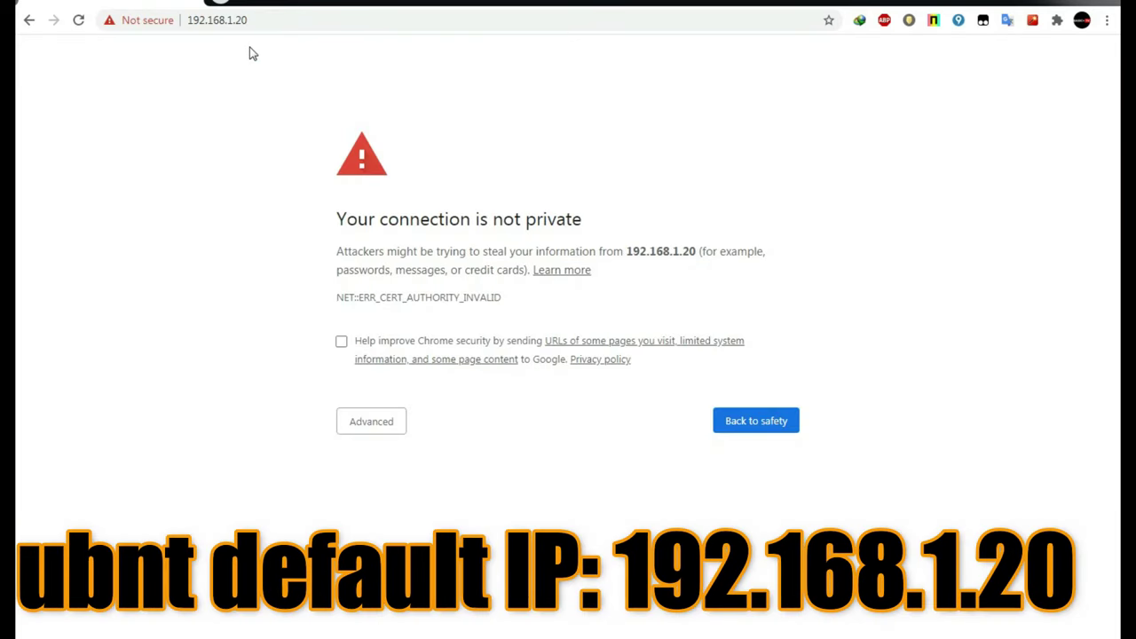
left_click(376, 423)
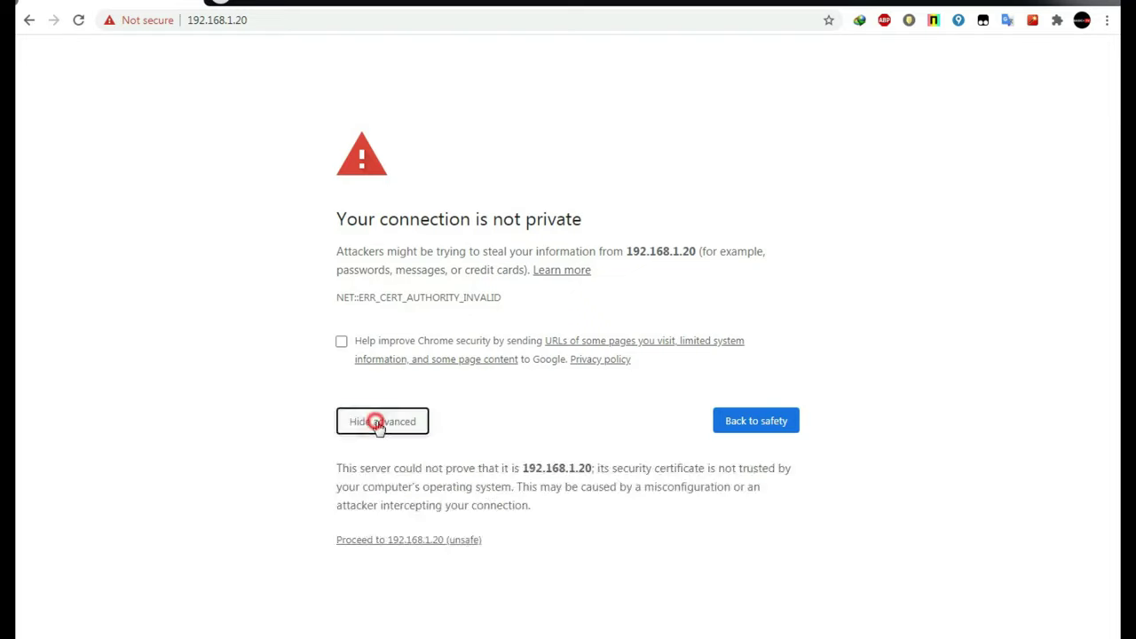
left_click(451, 543)
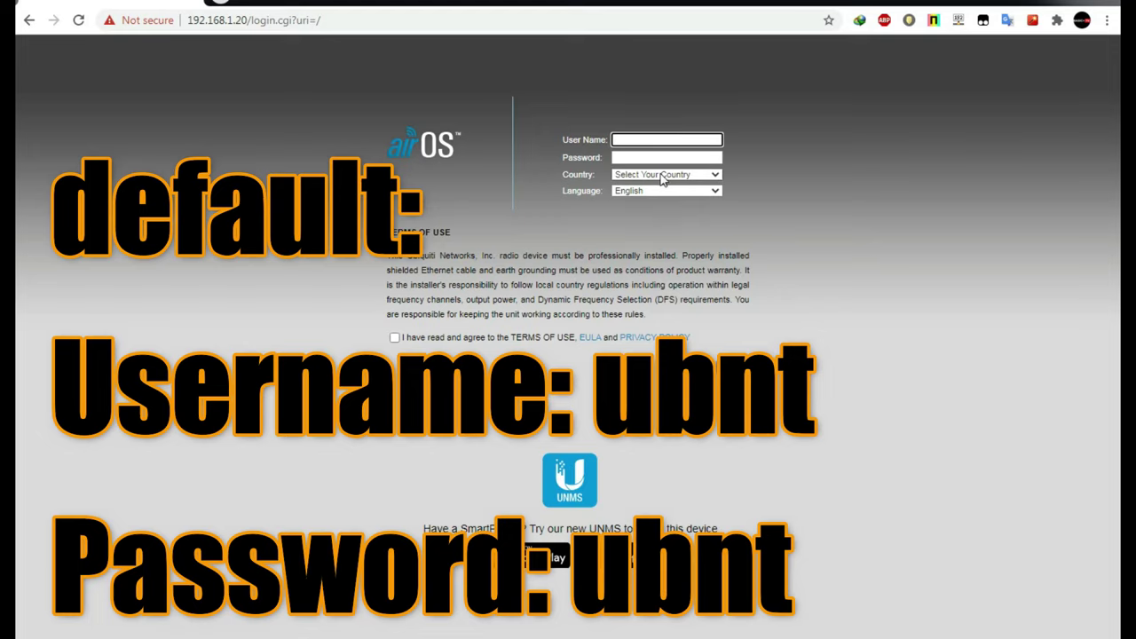
Log in with the default user name and password, country Philippines, terms of use accepted.
type("ubnt")
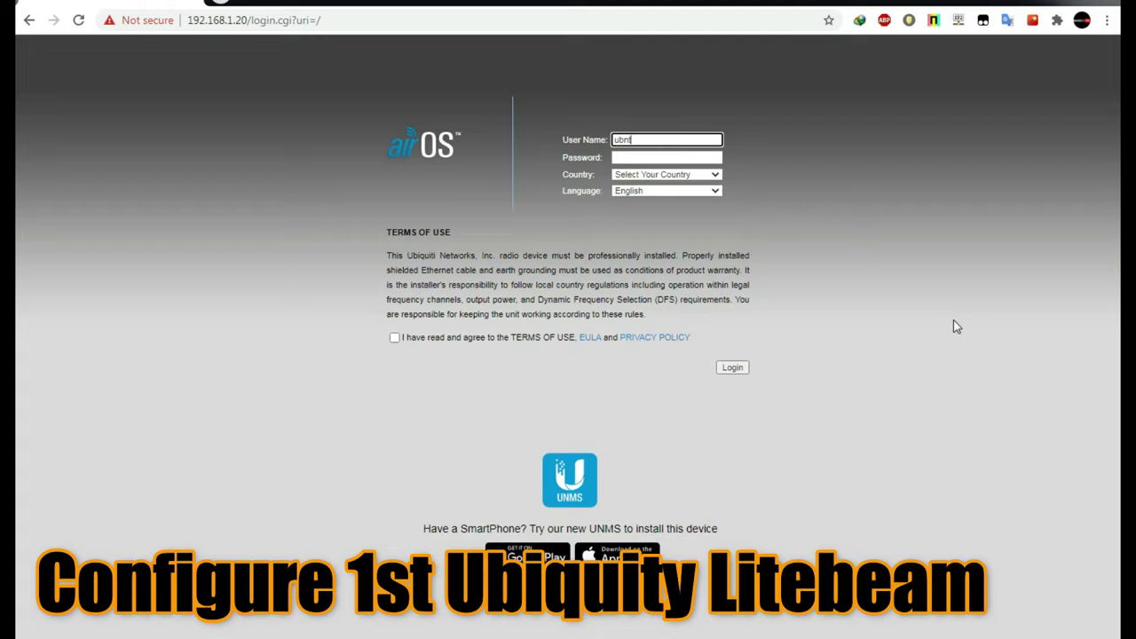
key("Tab")
type("ub")
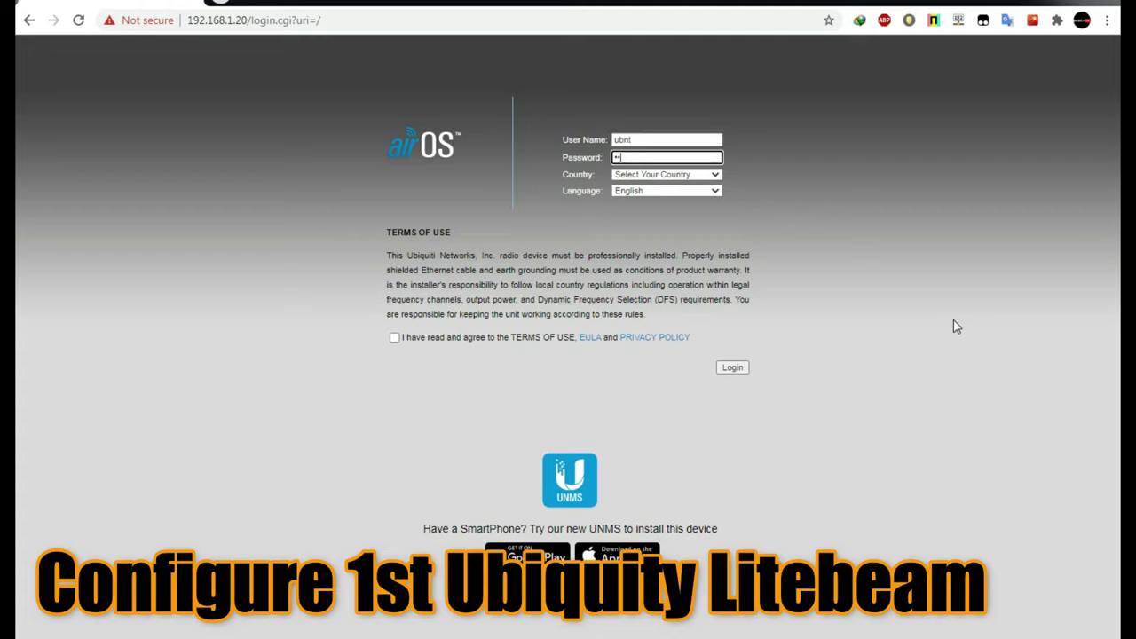
type("nt")
left_click(715, 175)
left_click_drag(725, 204, 737, 326)
left_click(653, 393)
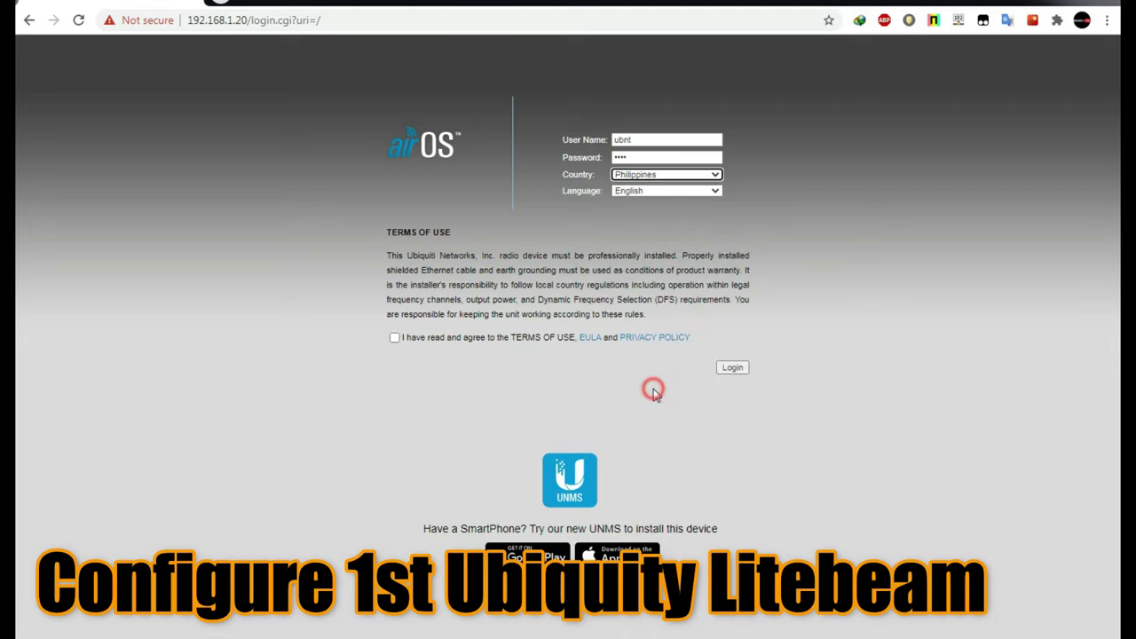
left_click(394, 338)
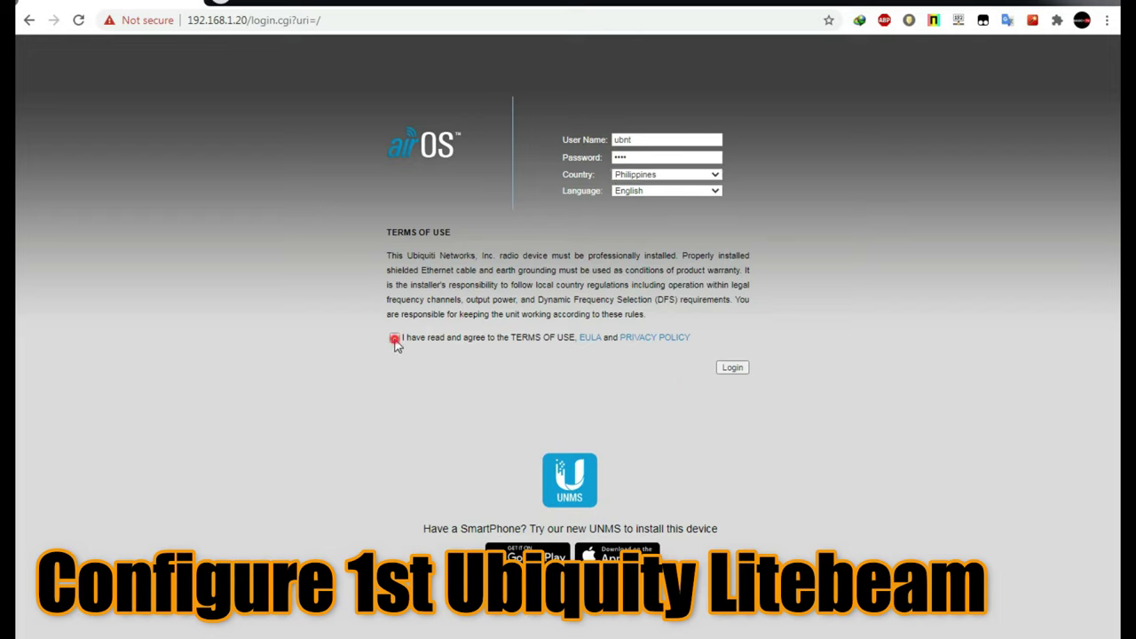
left_click(732, 369)
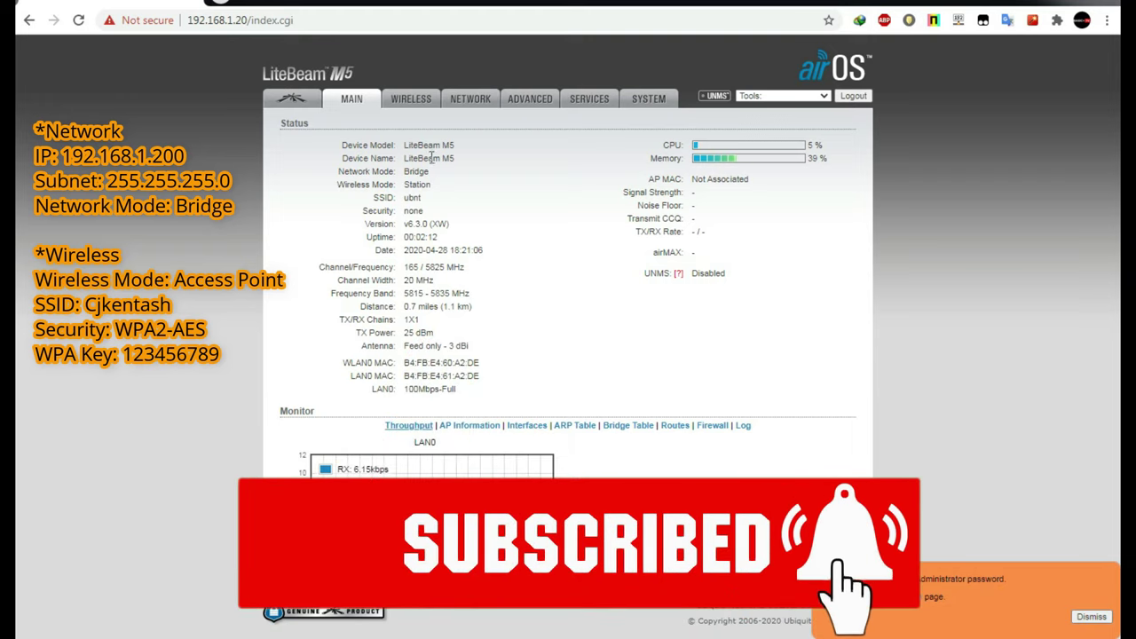
On the Wireless page, set Wireless Mode to Access Point and replace SSID ubnt with CJKENTASH.
left_click(407, 101)
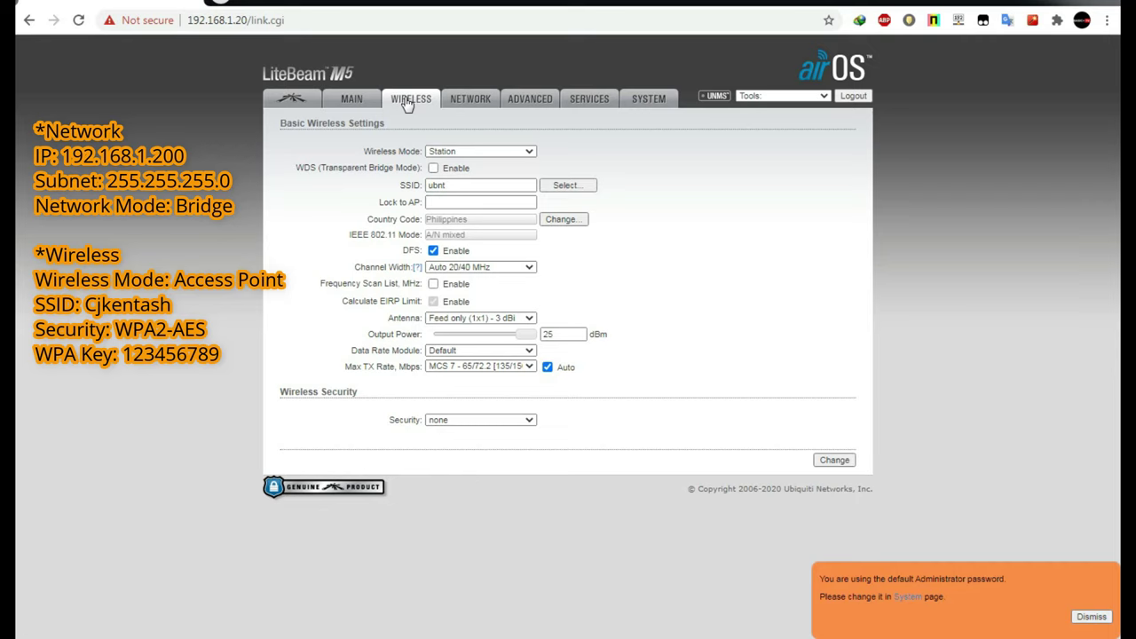
left_click(530, 152)
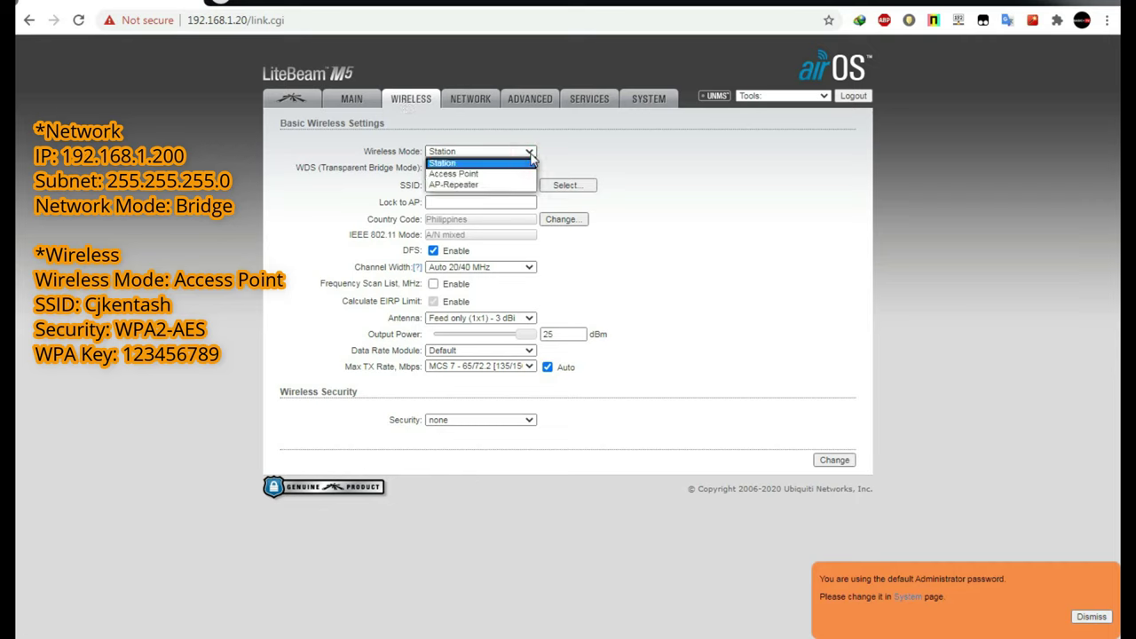
left_click(496, 180)
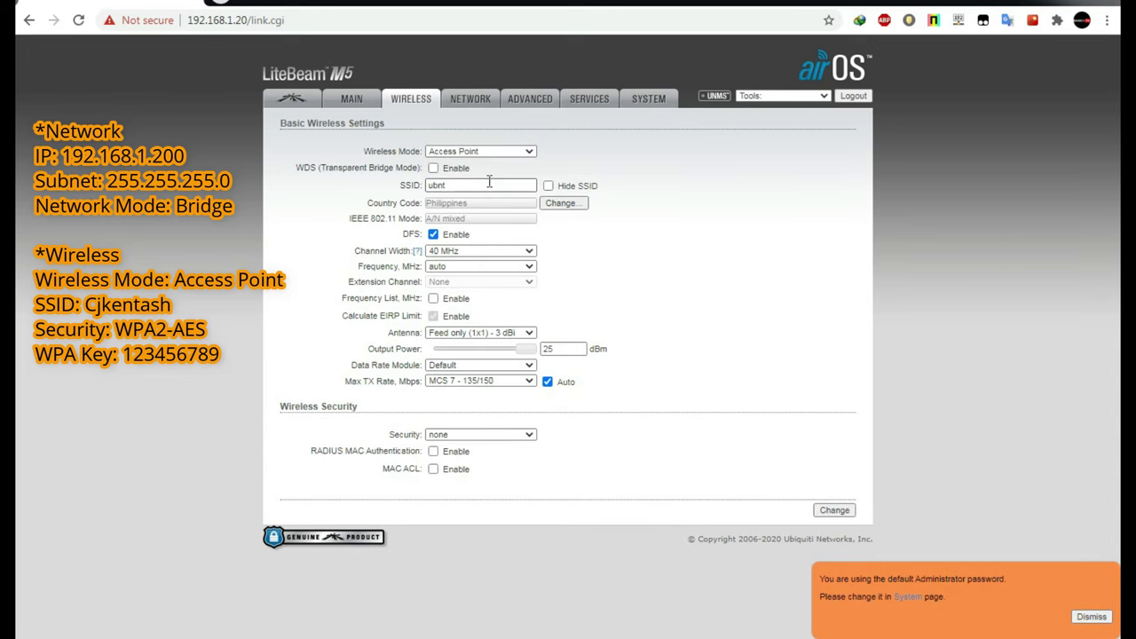
double_click(486, 184)
double_click(487, 183)
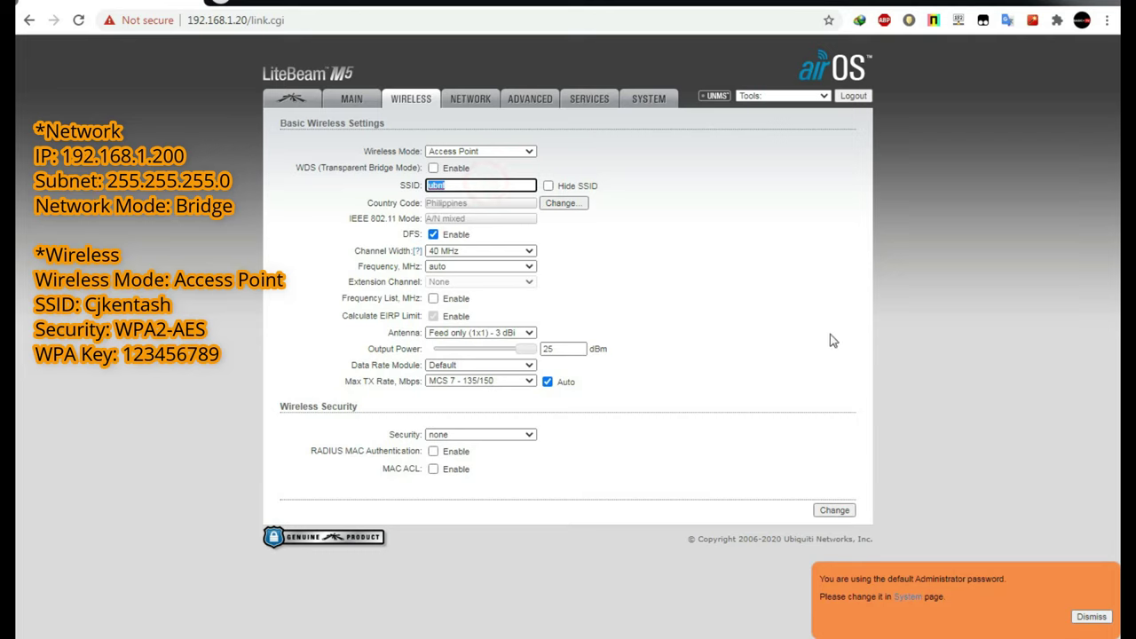
type("C")
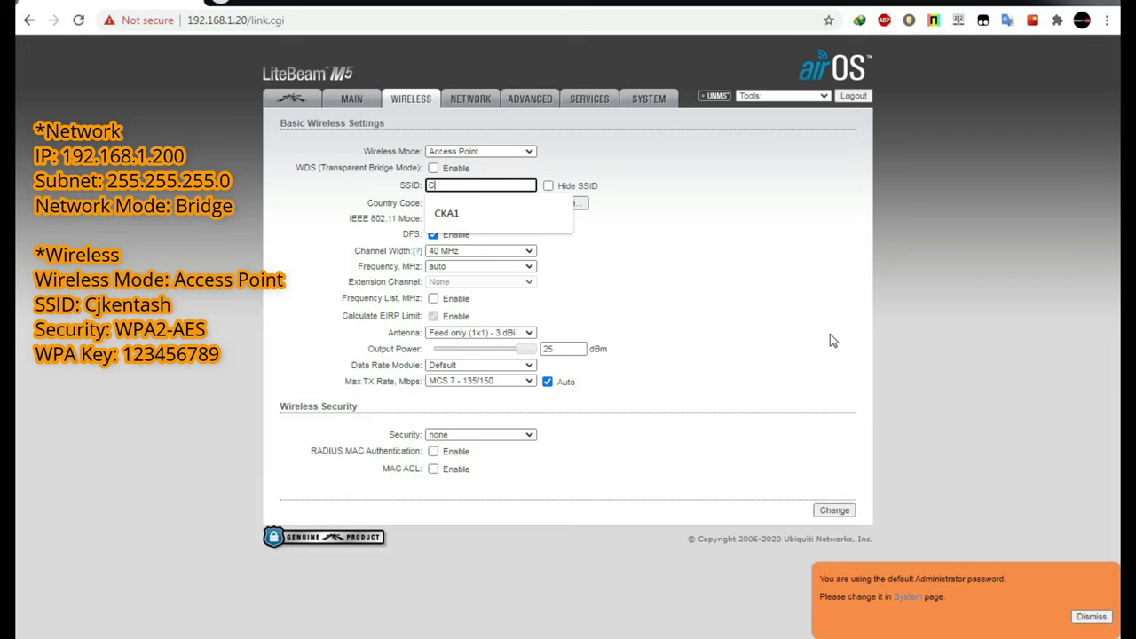
type("JKENTASH")
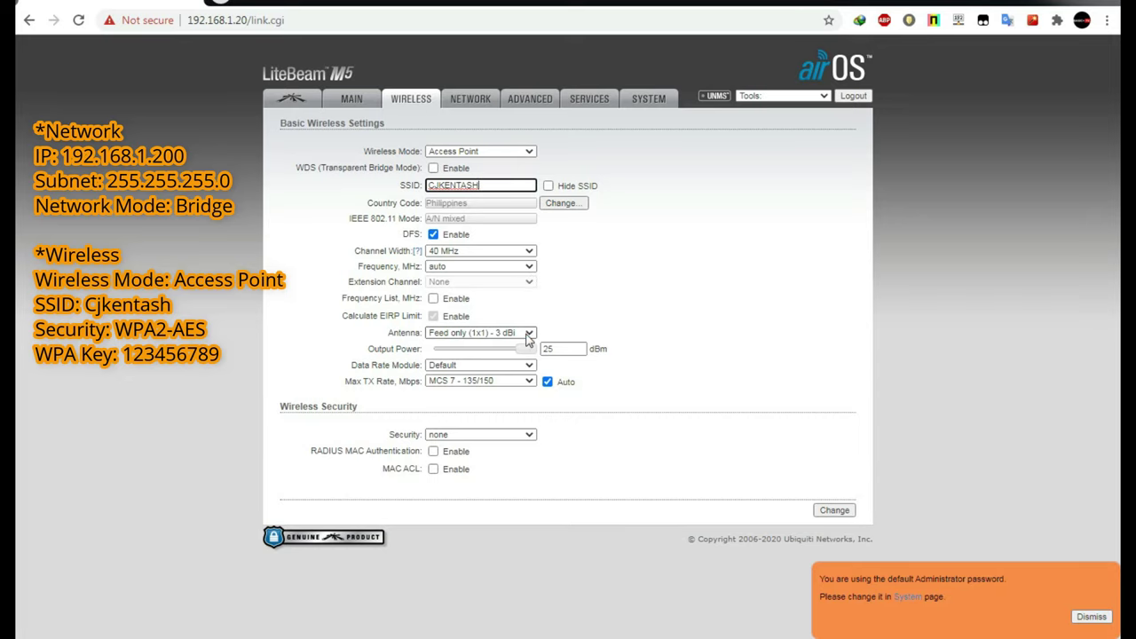
Select antenna 11x14 (1x1) - 23 dBi, keep Data Rate Default, enable WDS, and submit.
left_click(524, 333)
left_click(503, 356)
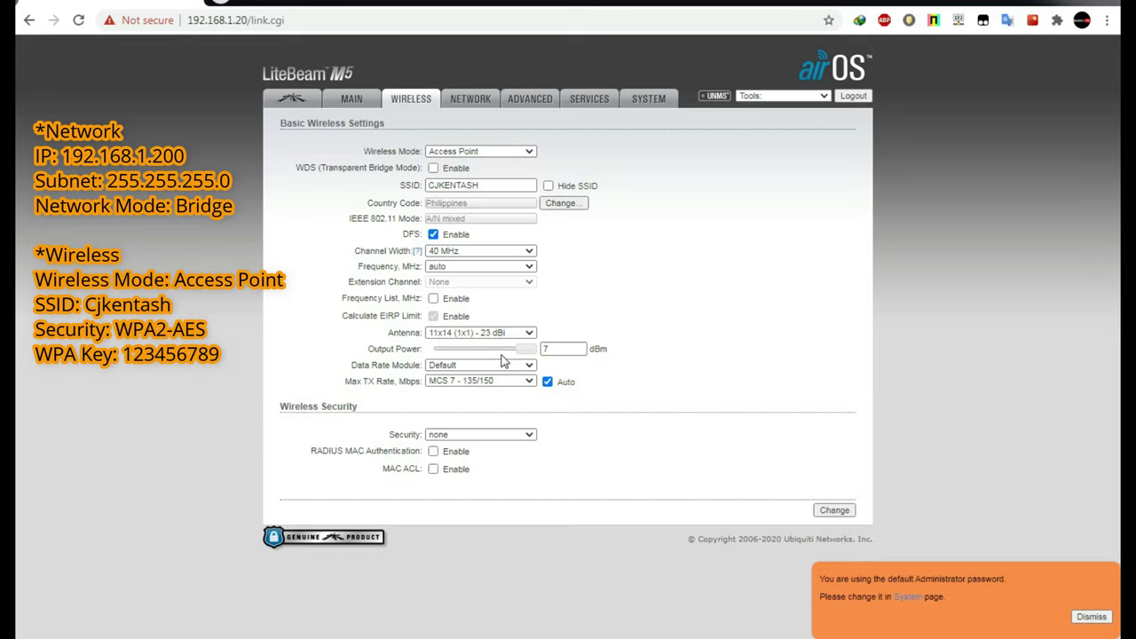
left_click(508, 366)
left_click(508, 373)
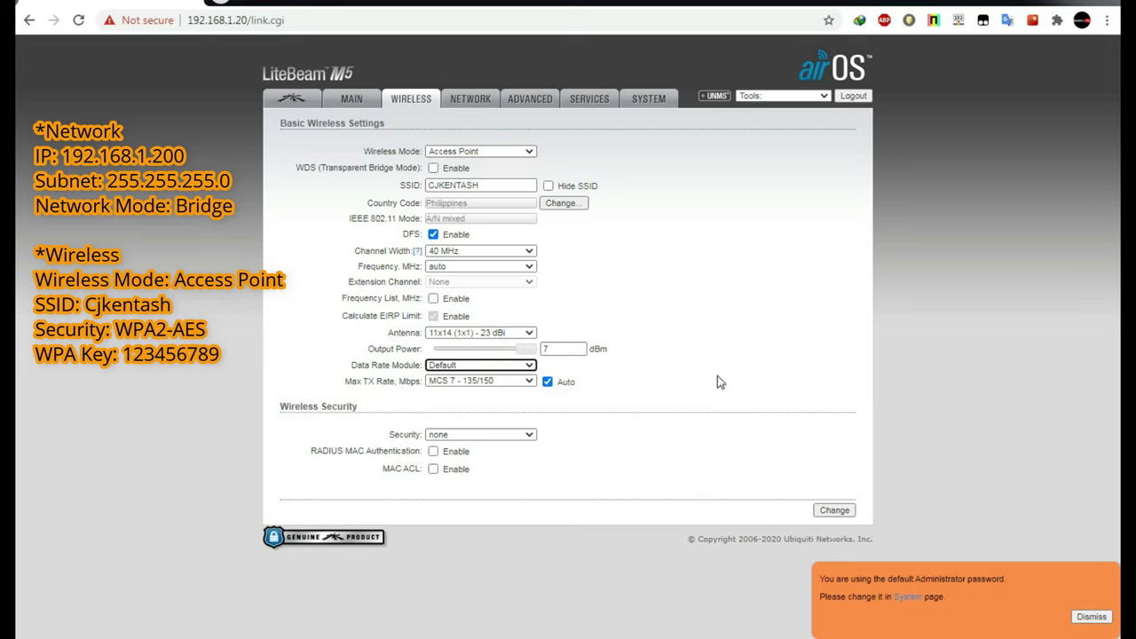
left_click(434, 169)
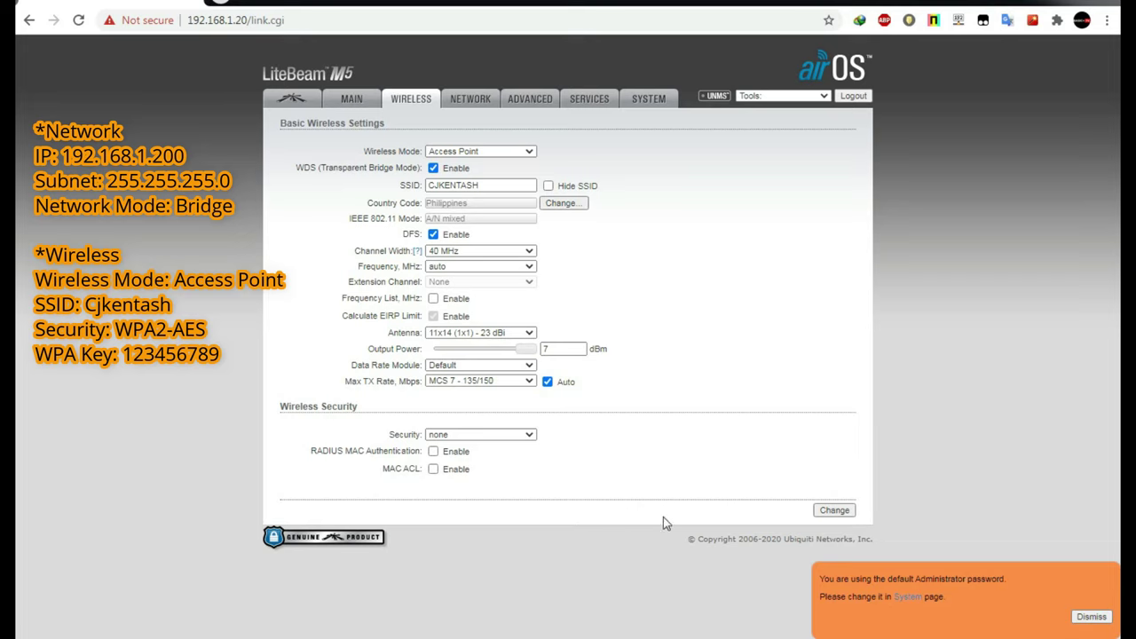
left_click(835, 512)
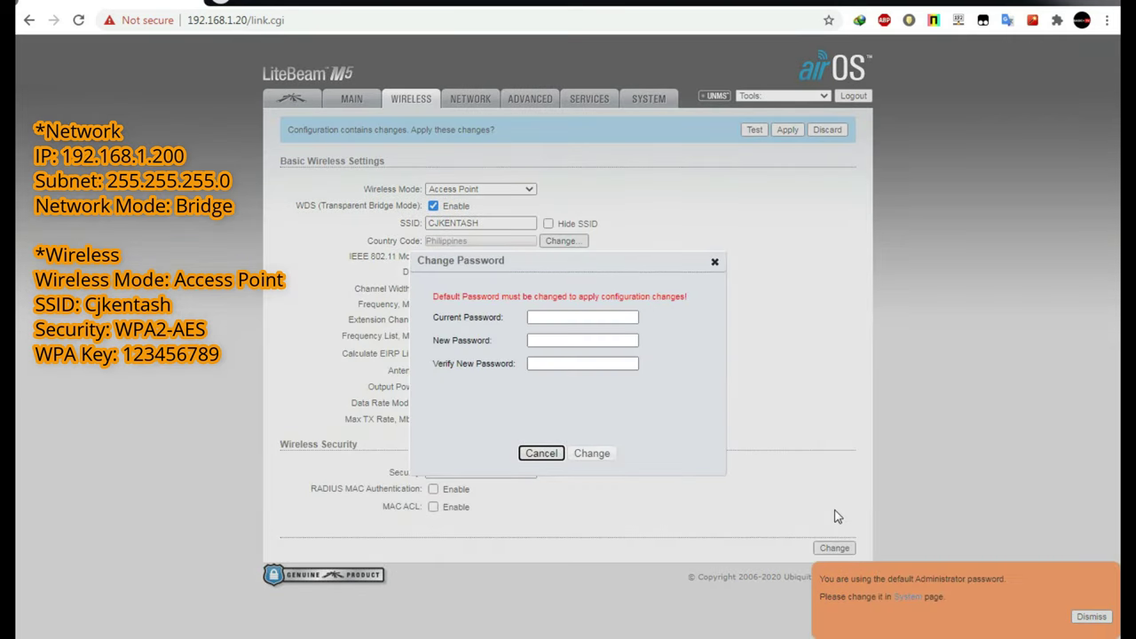
Enter the current default password in the Change Password dialog.
left_click(551, 318)
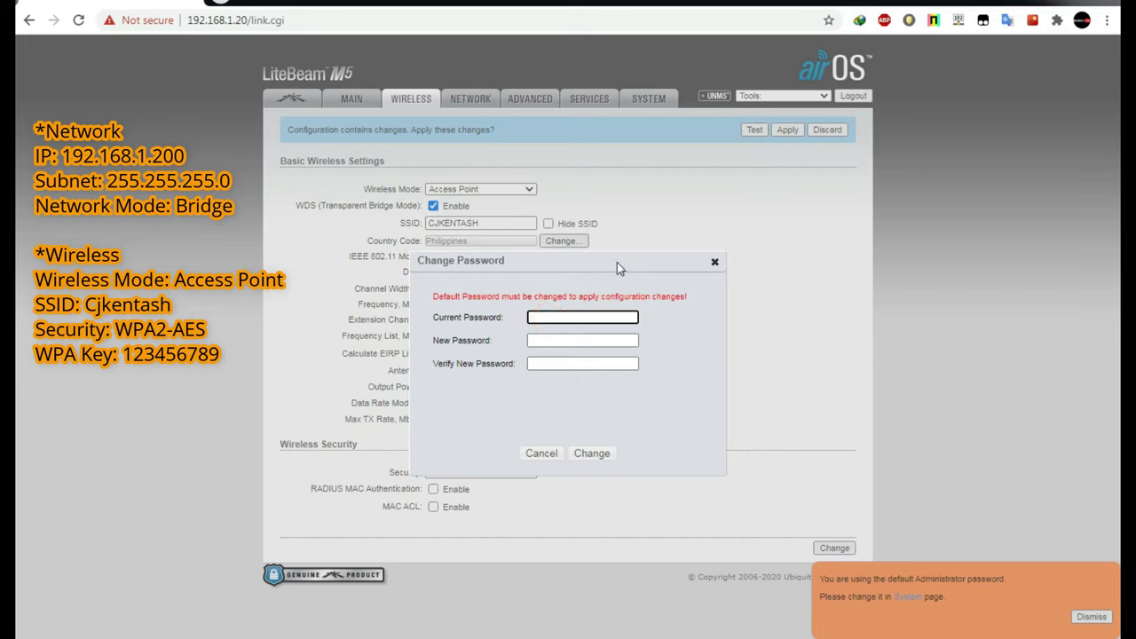
type("ubnt")
left_click(560, 340)
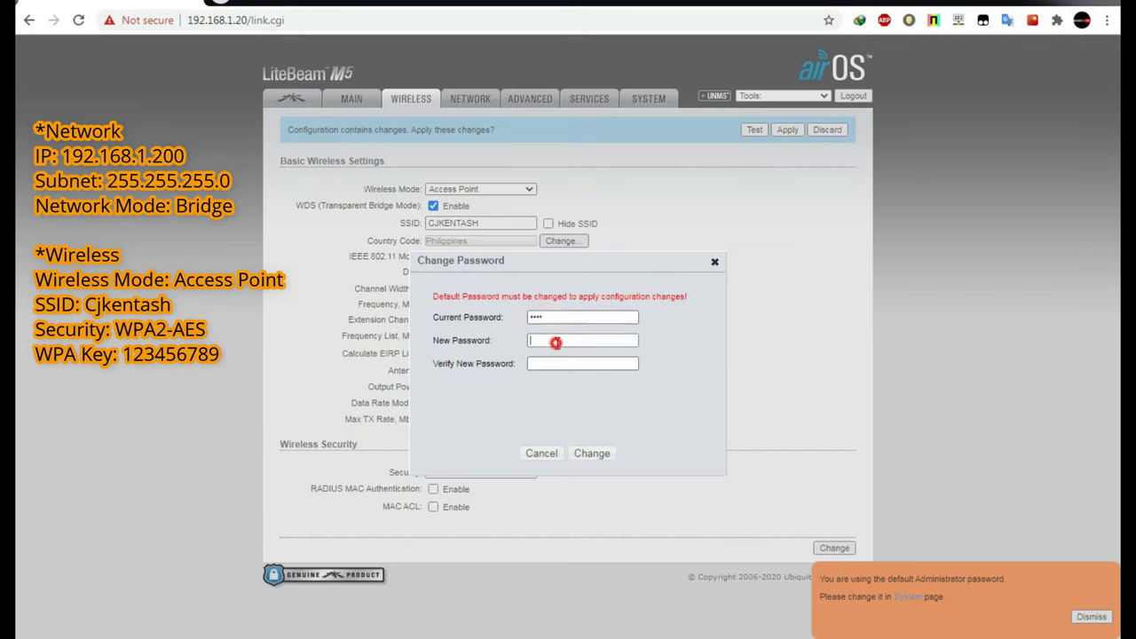
type("1")
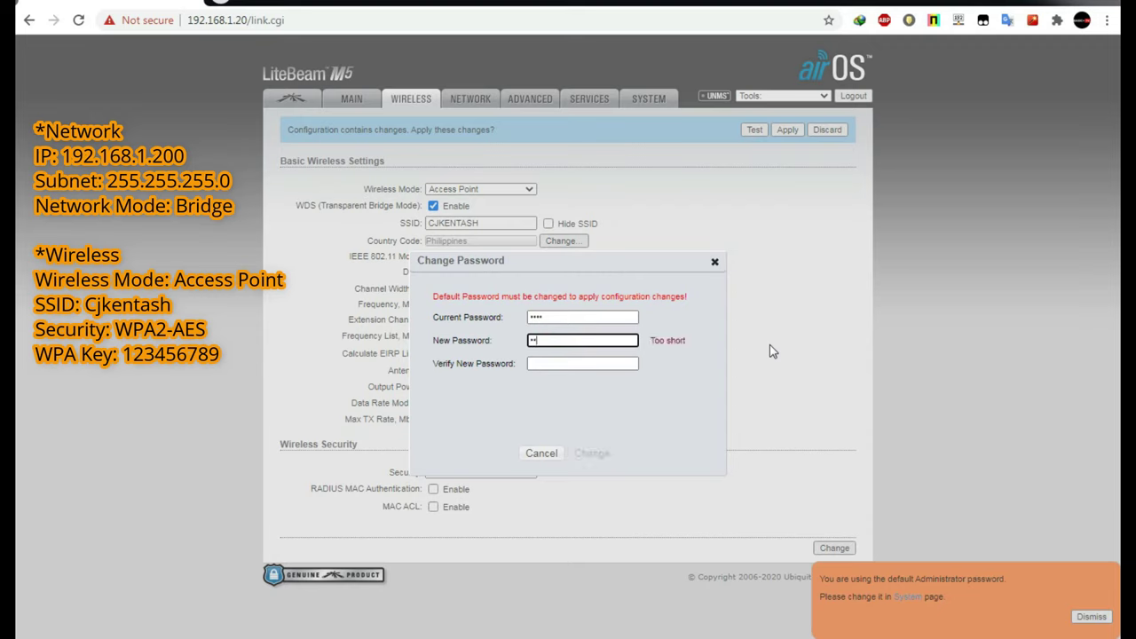
type("234567")
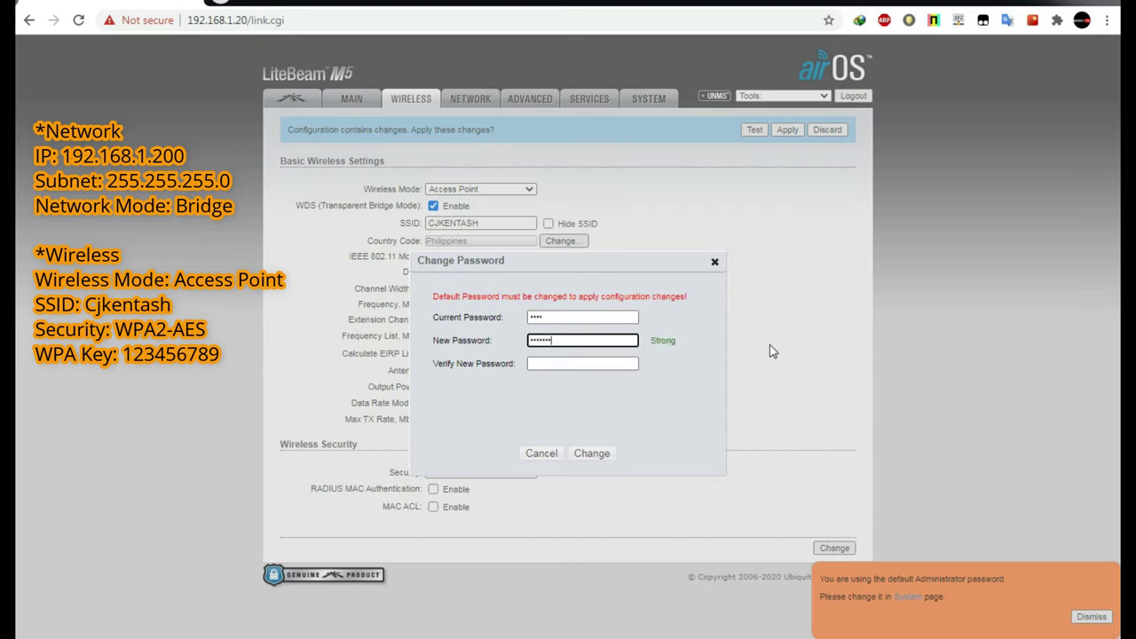
key("ctrl+a")
key("BackSpace")
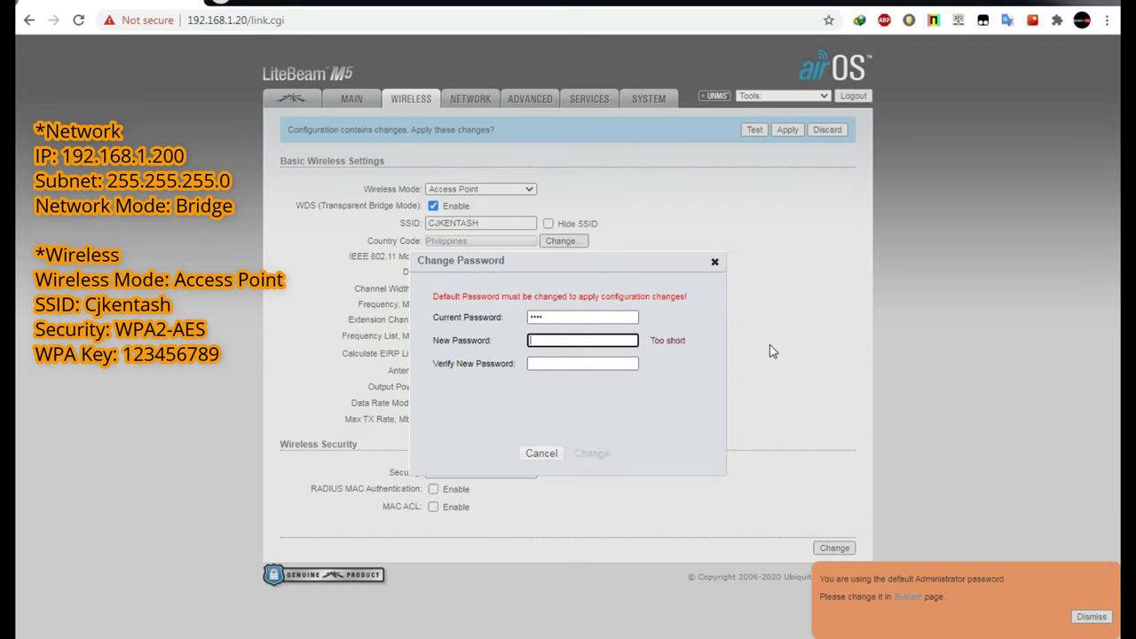
left_click_drag(585, 319, 482, 321)
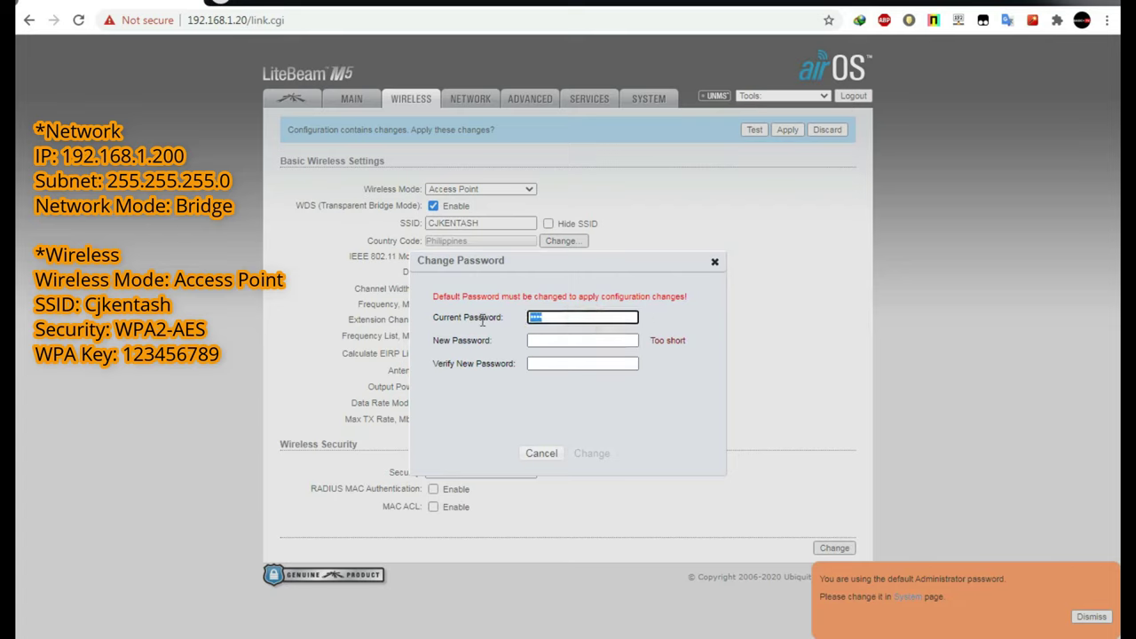
type("u")
Type and verify a new strong administrator password, then submit the change.
left_click(559, 340)
type("admin1234567")
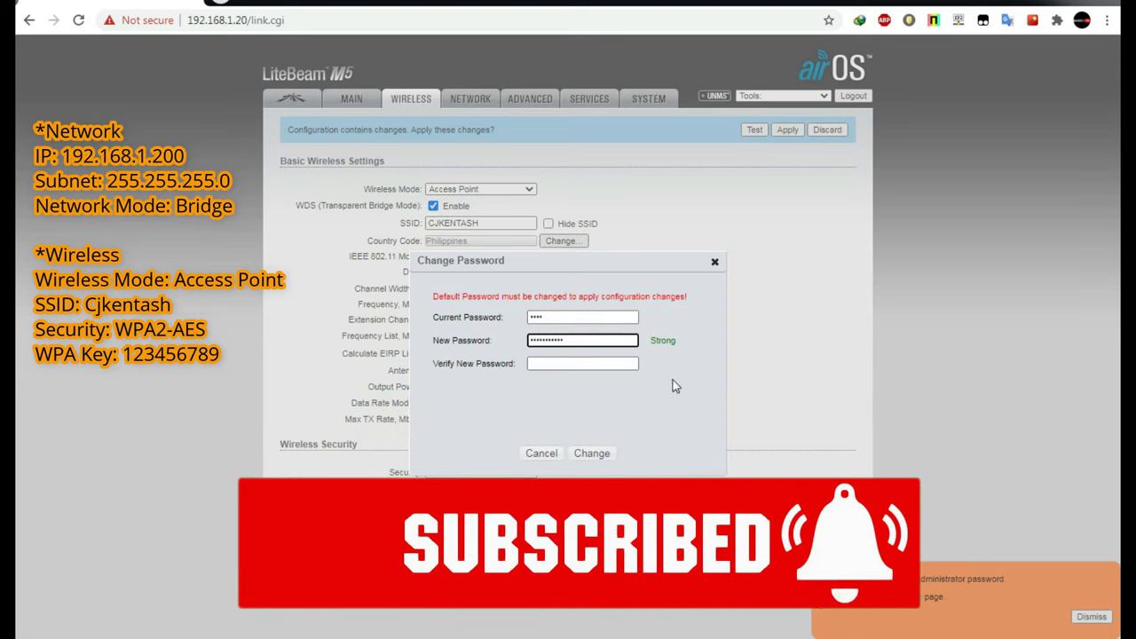
left_click(582, 363)
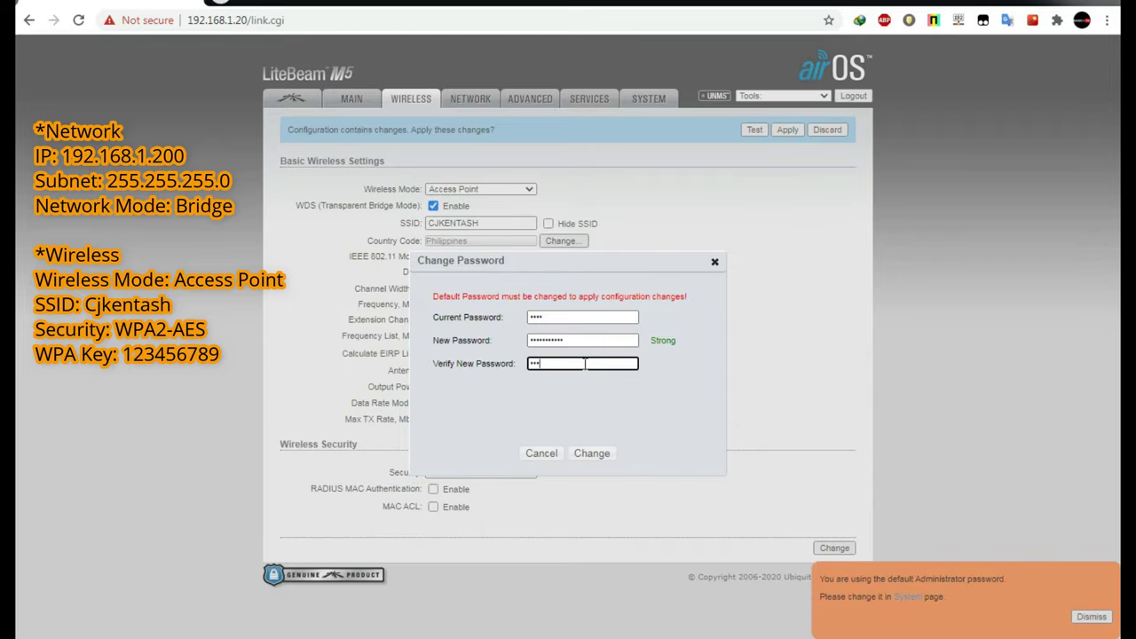
type("12345678910")
left_click(593, 456)
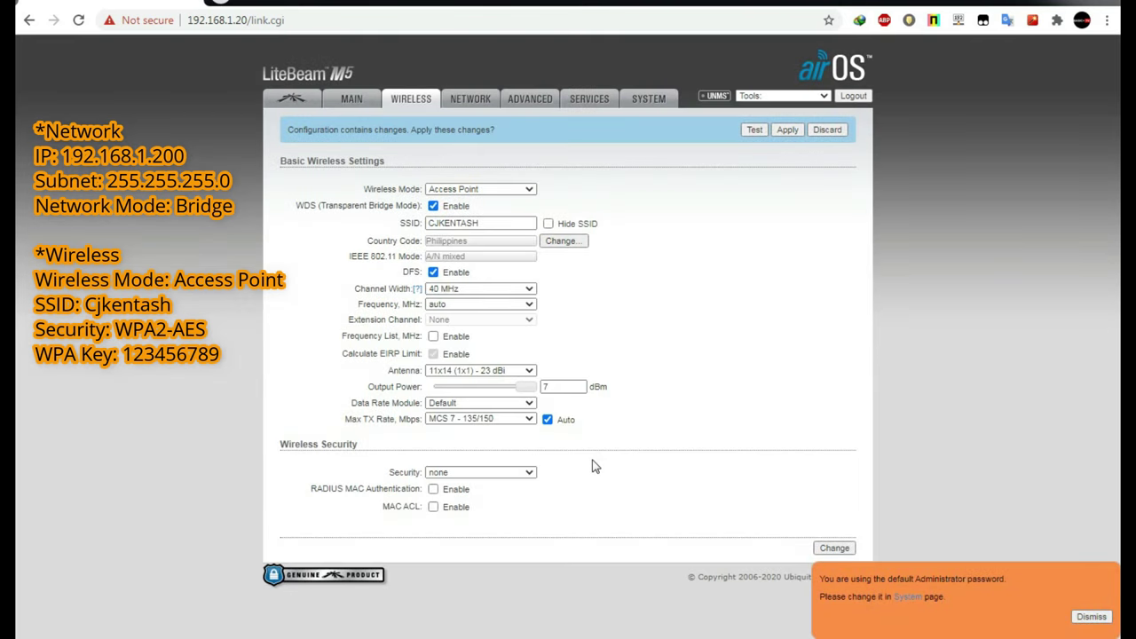
Save the wireless settings and apply the pending configuration.
left_click(826, 549)
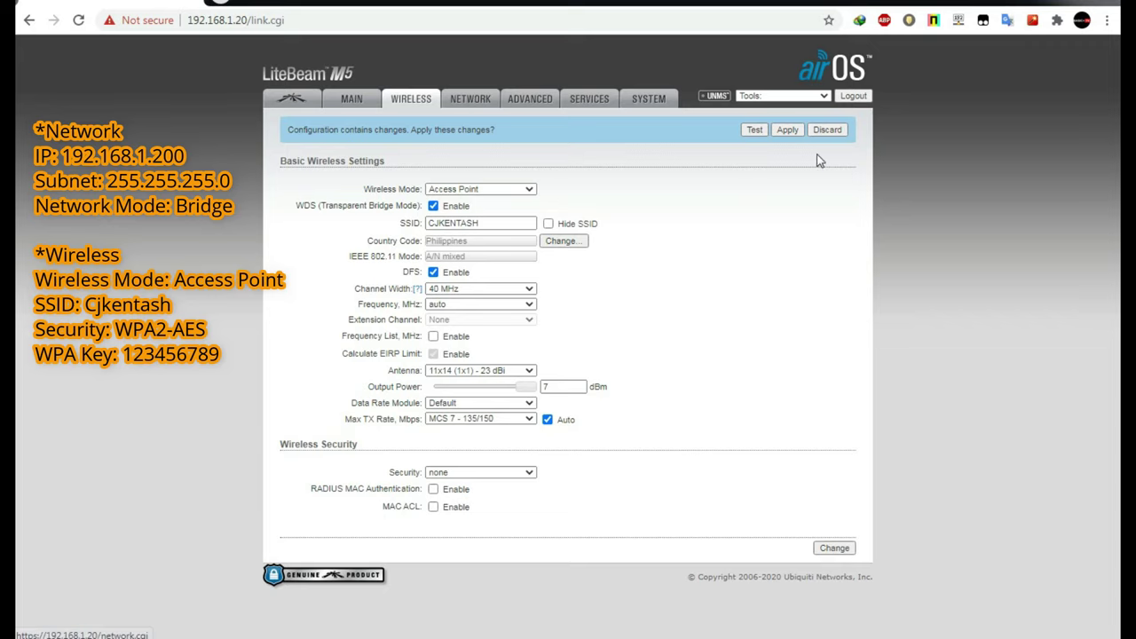
left_click(787, 131)
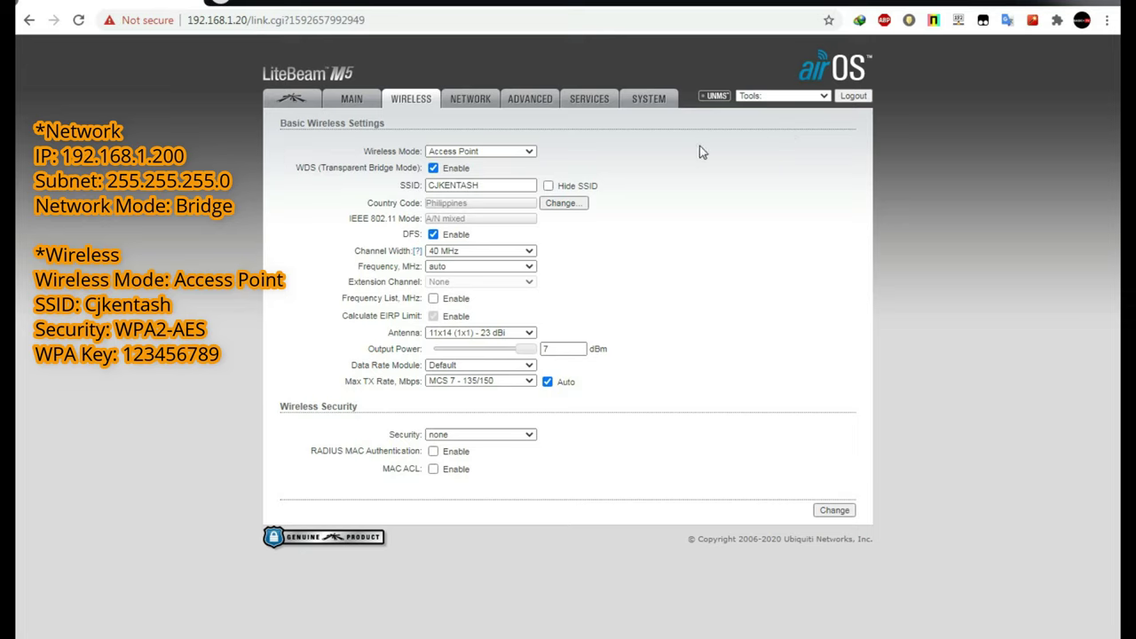
left_click(476, 102)
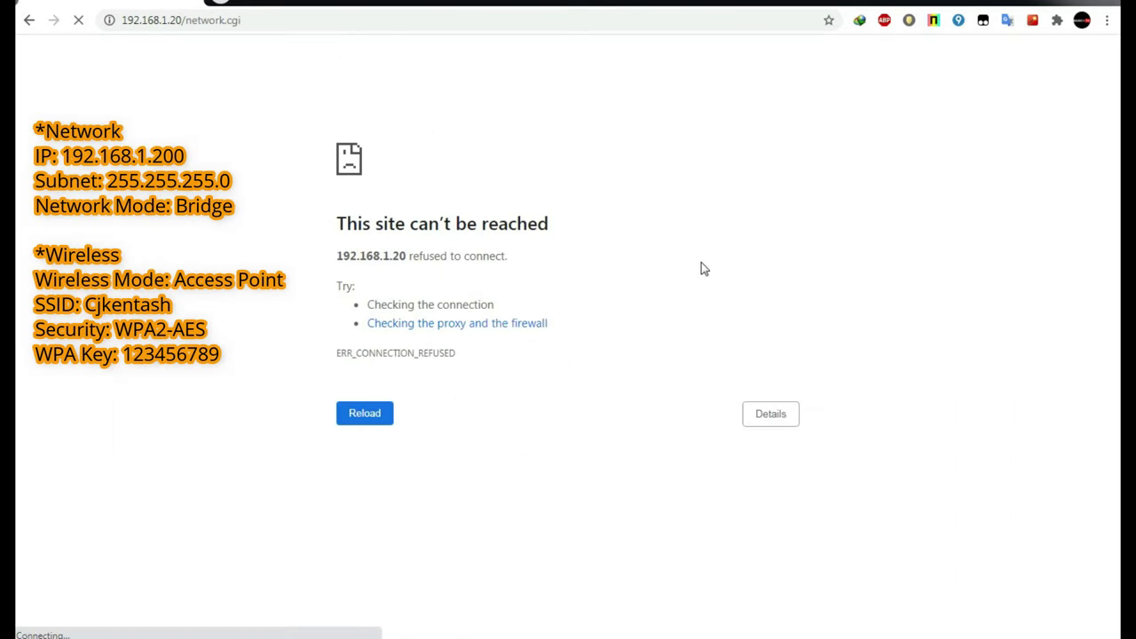
left_click_drag(182, 20, 467, 27)
key("BackSpace")
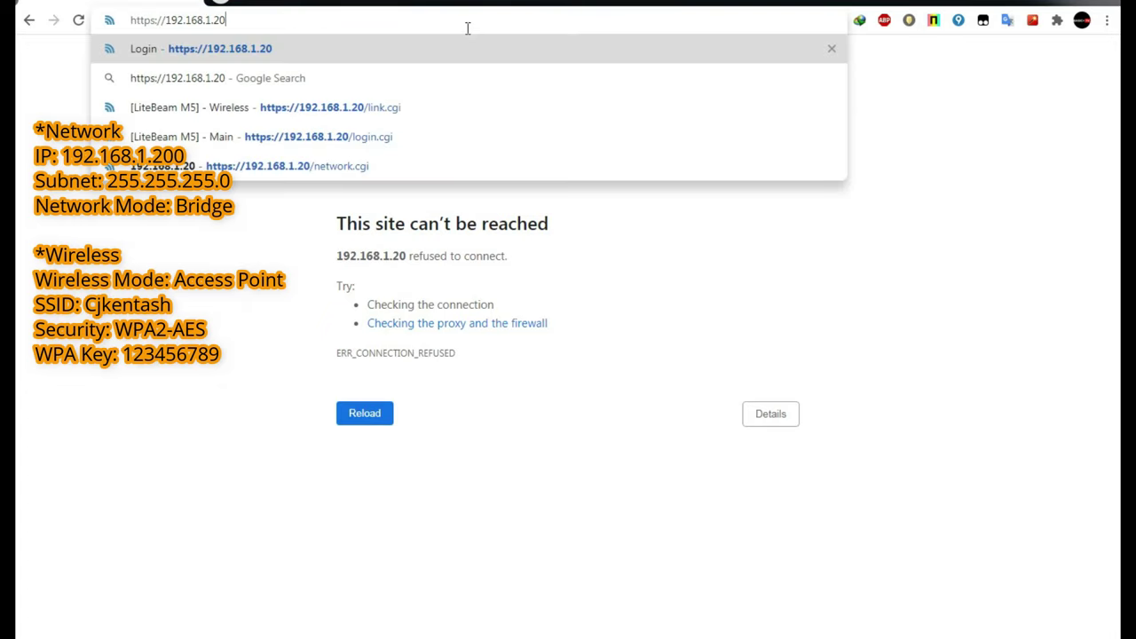
key("Return")
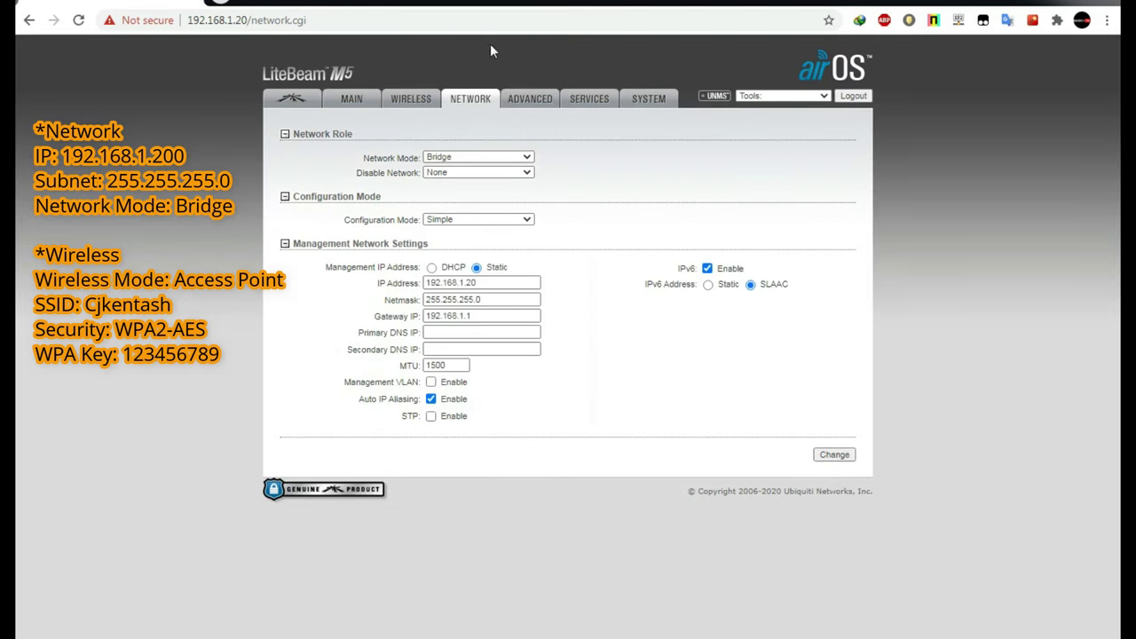
Set wireless Security to WPA2-AES with a WPA preshared key, then save and apply.
left_click(409, 100)
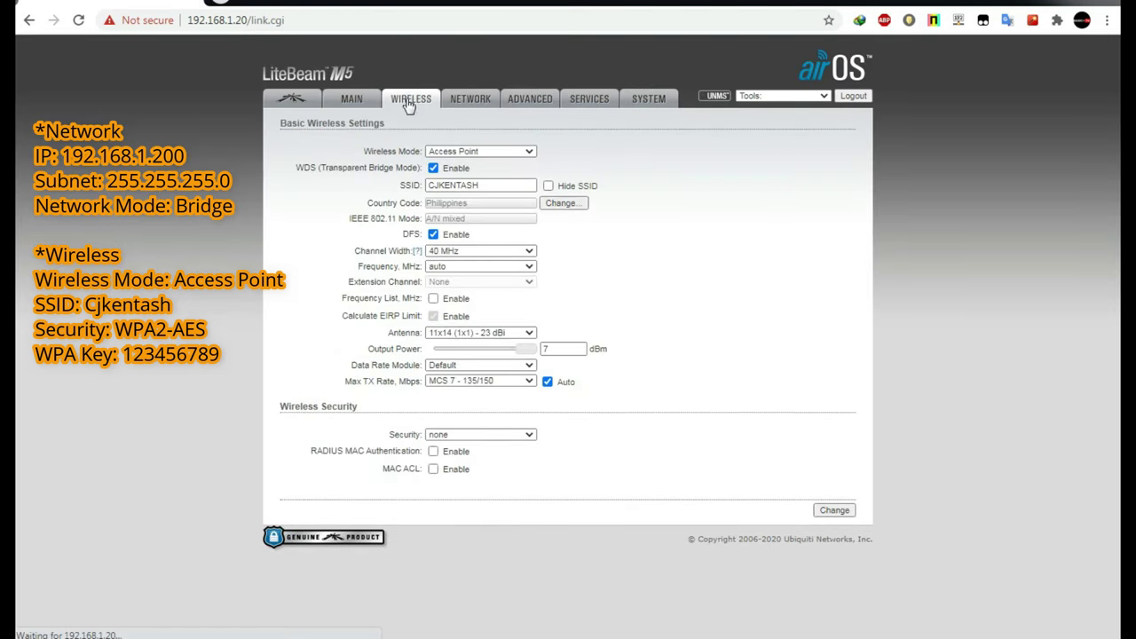
left_click(502, 435)
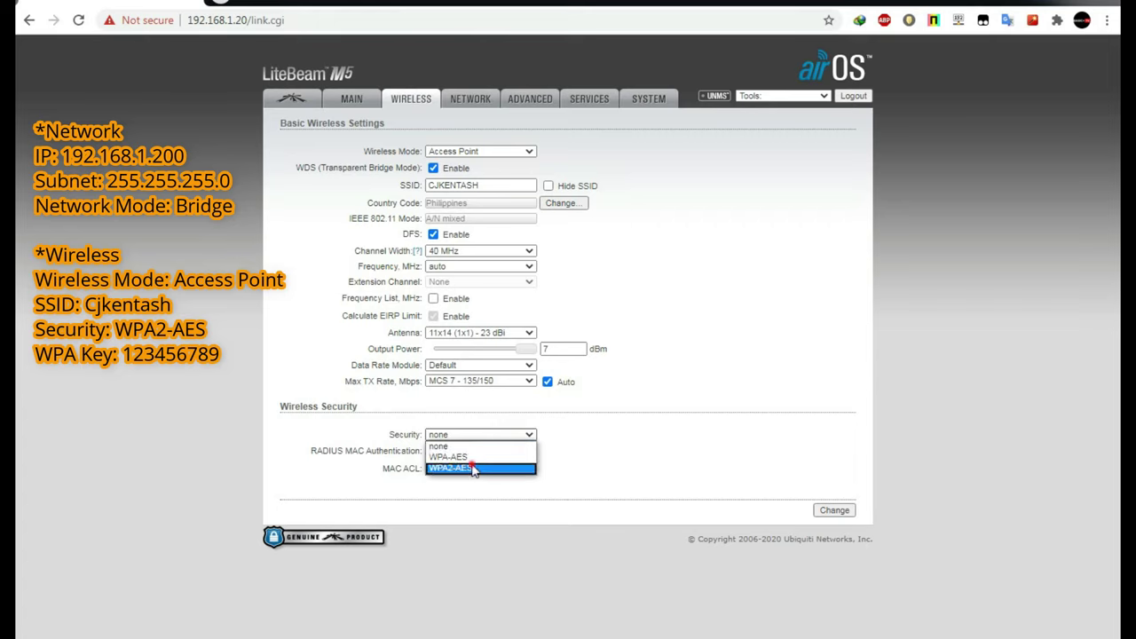
left_click(469, 468)
left_click(453, 467)
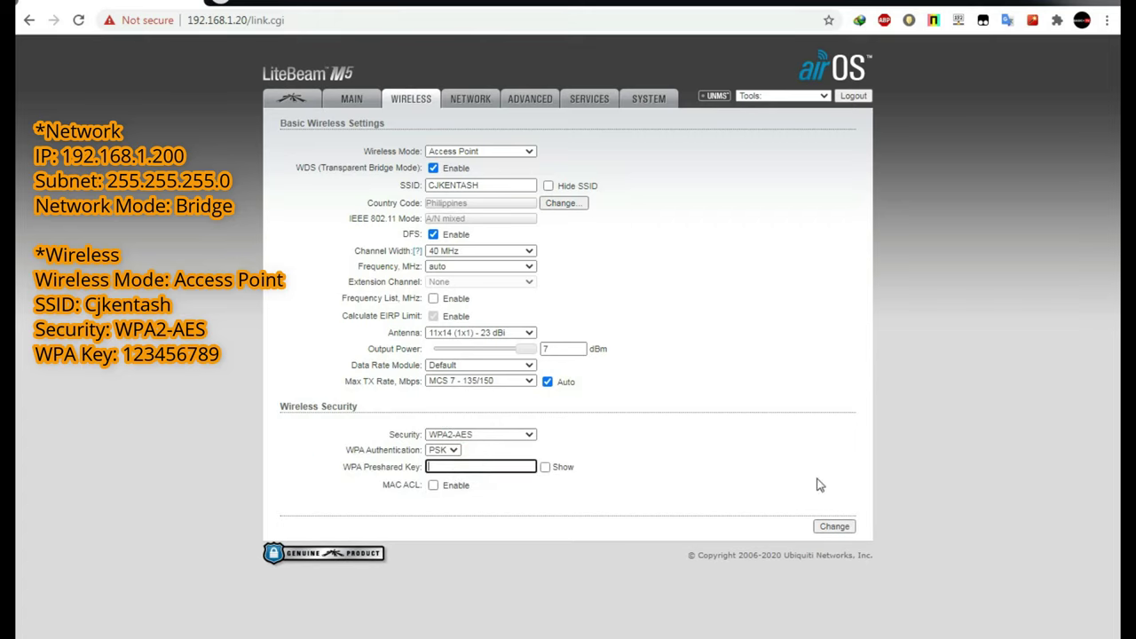
type("1234567899")
left_click(834, 527)
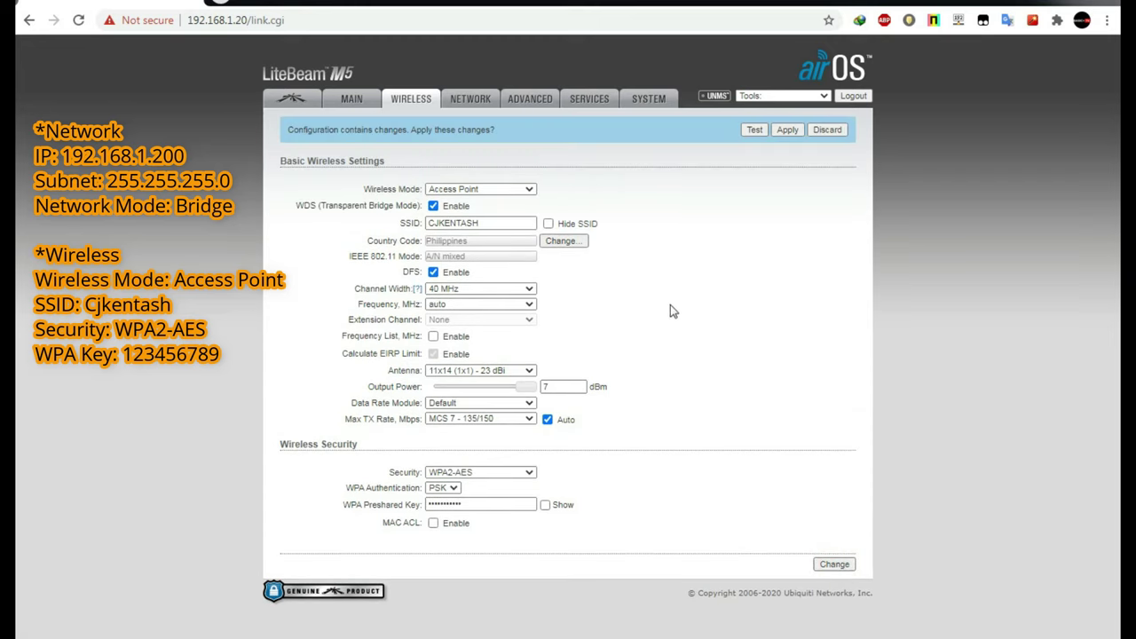
left_click(787, 131)
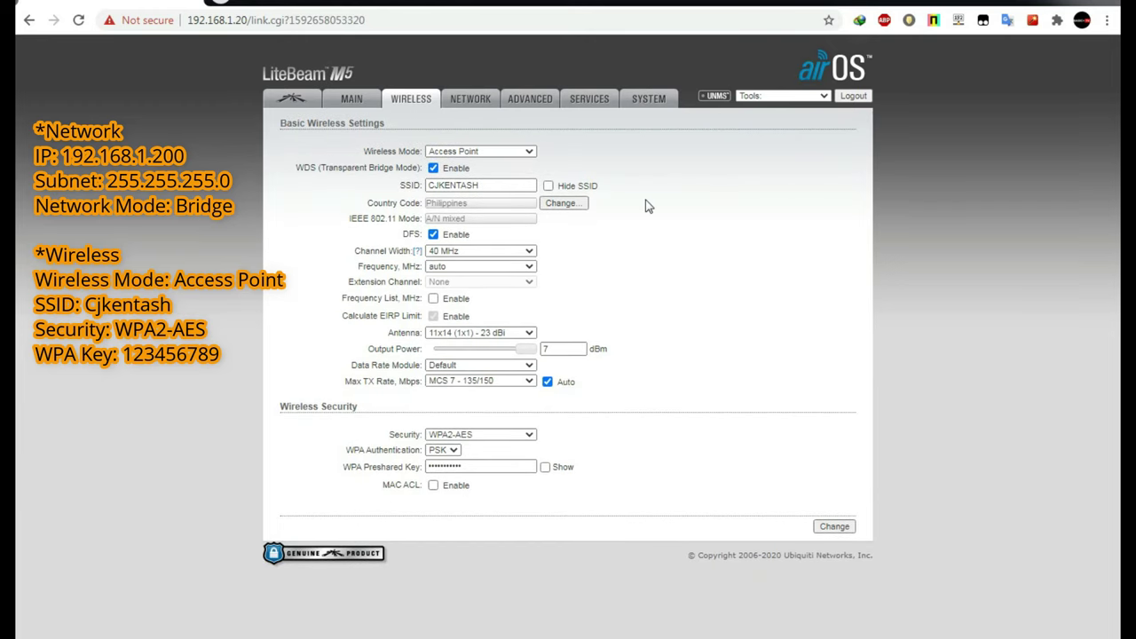
On the Network page, keep Network Mode at Bridge and Disable Network at None.
left_click(471, 100)
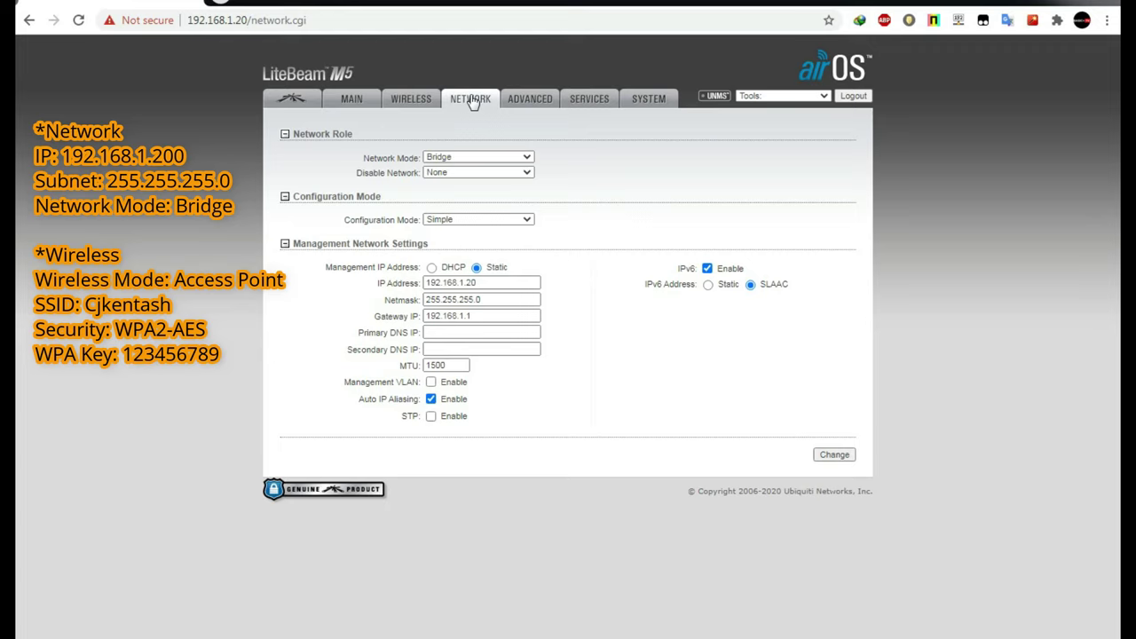
left_click(505, 157)
left_click(504, 159)
left_click(497, 172)
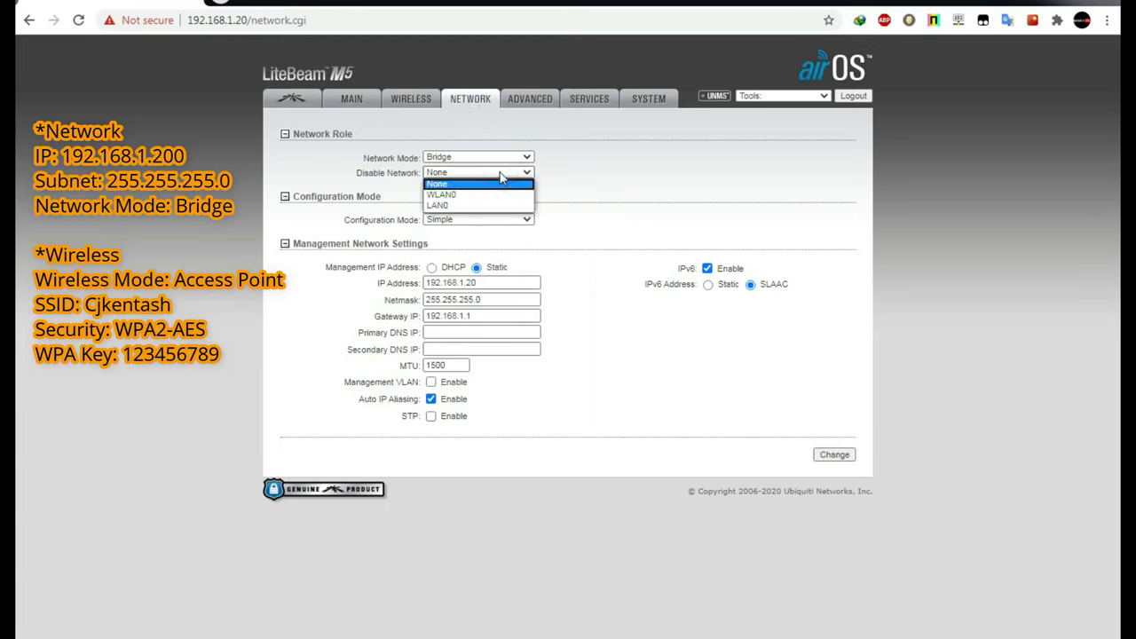
left_click(501, 174)
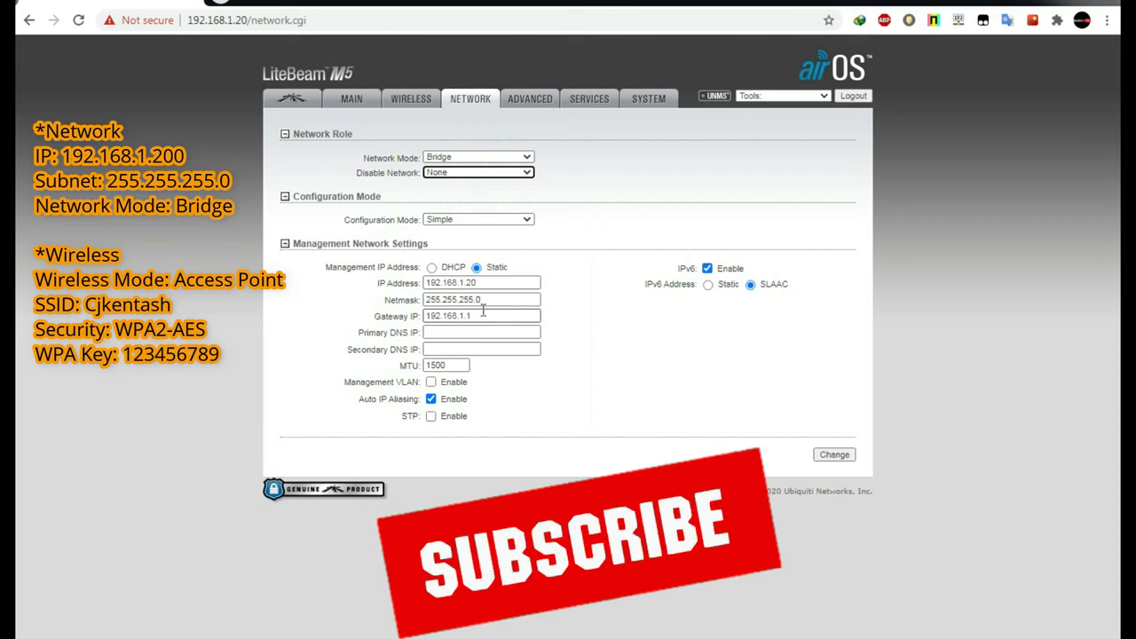
Change the IP to 192.168.1.200, set DNS 8.8.8.8 and 8.8.4.4, and submit.
left_click(468, 293)
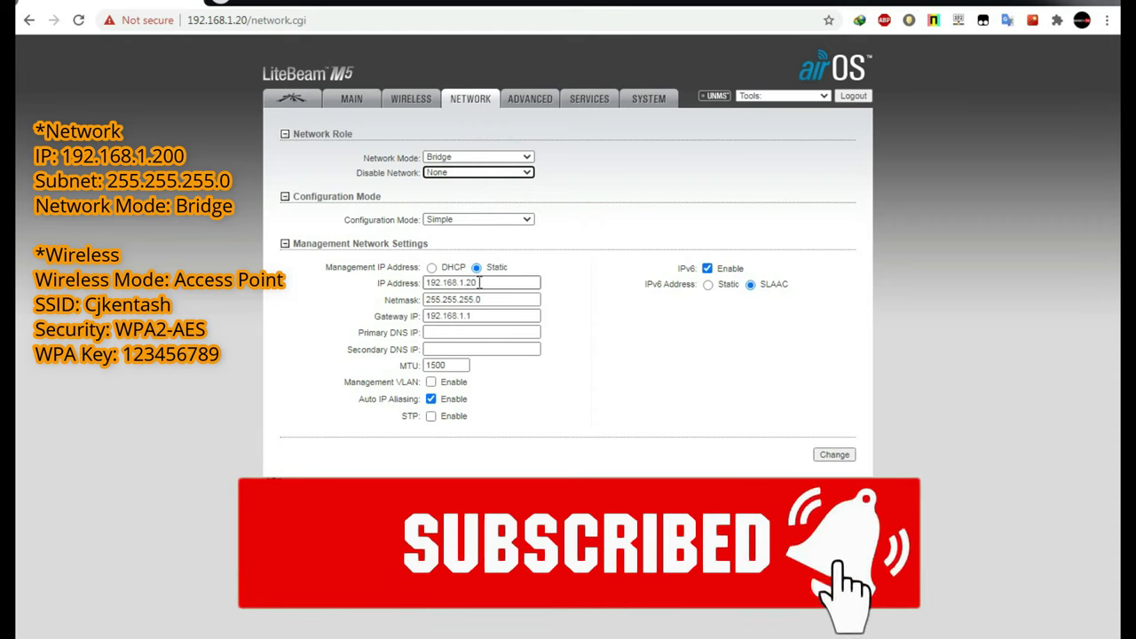
type("0")
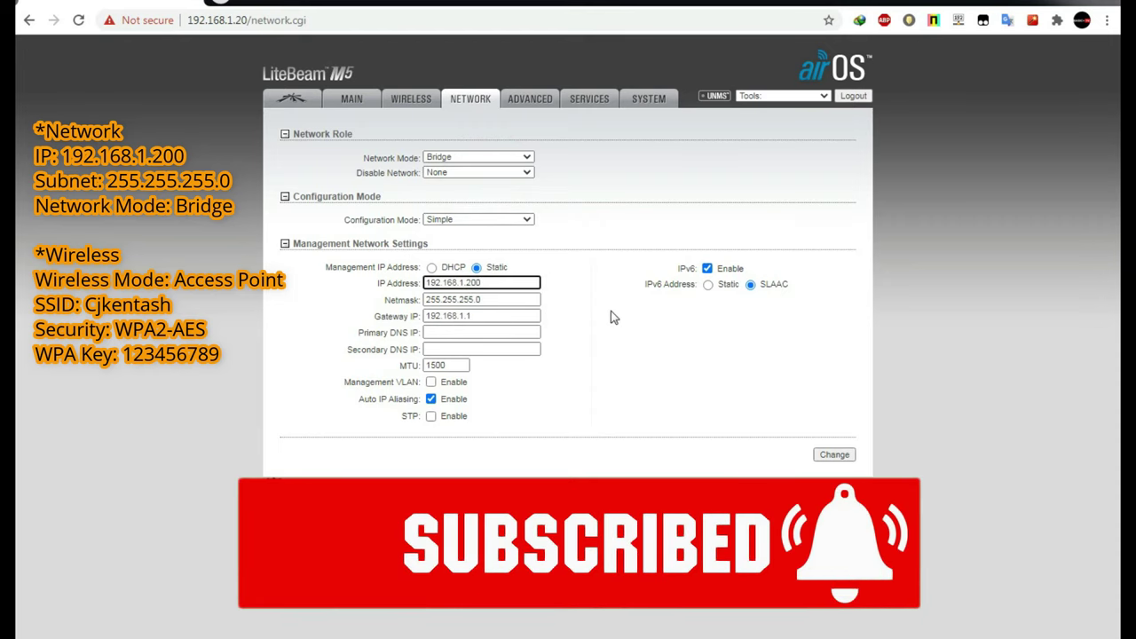
left_click(475, 331)
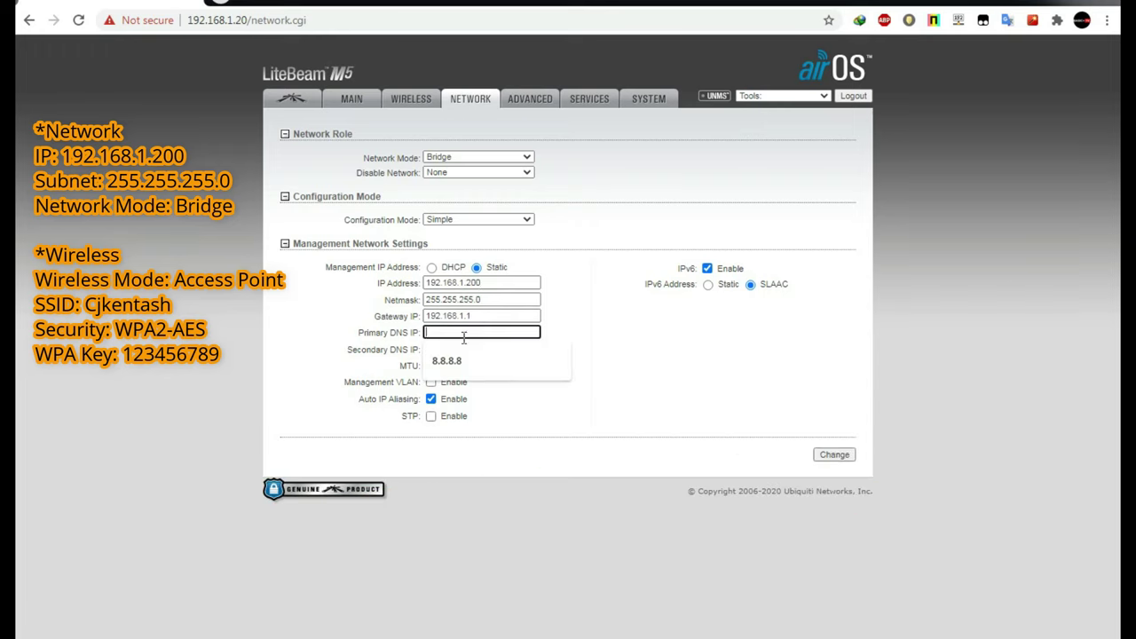
left_click(450, 359)
left_click(451, 348)
left_click(447, 375)
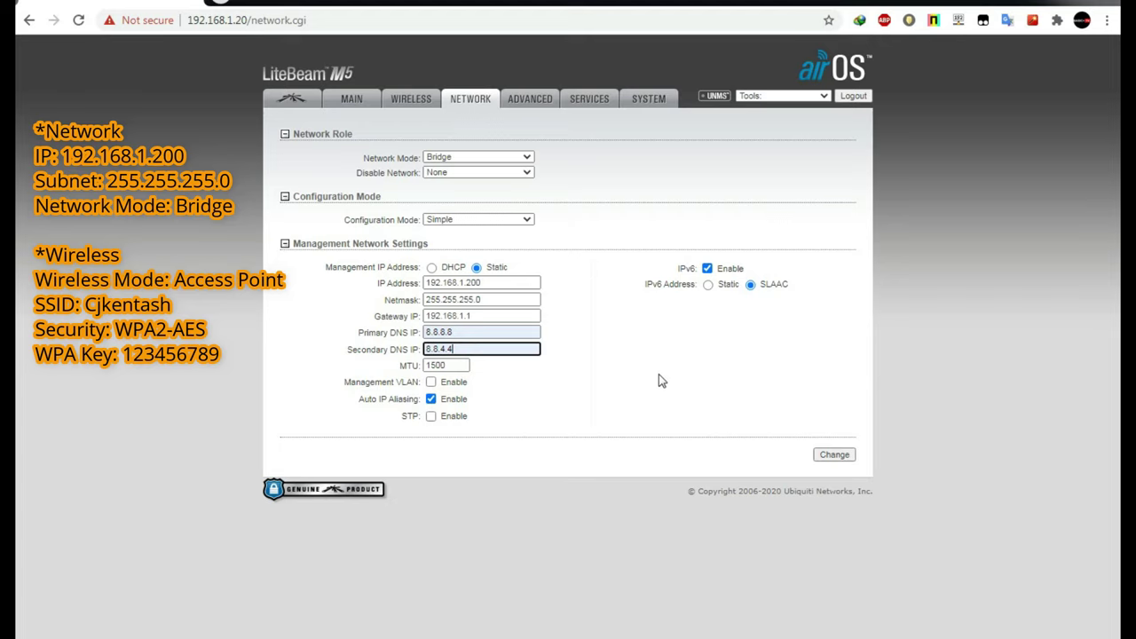
left_click(835, 456)
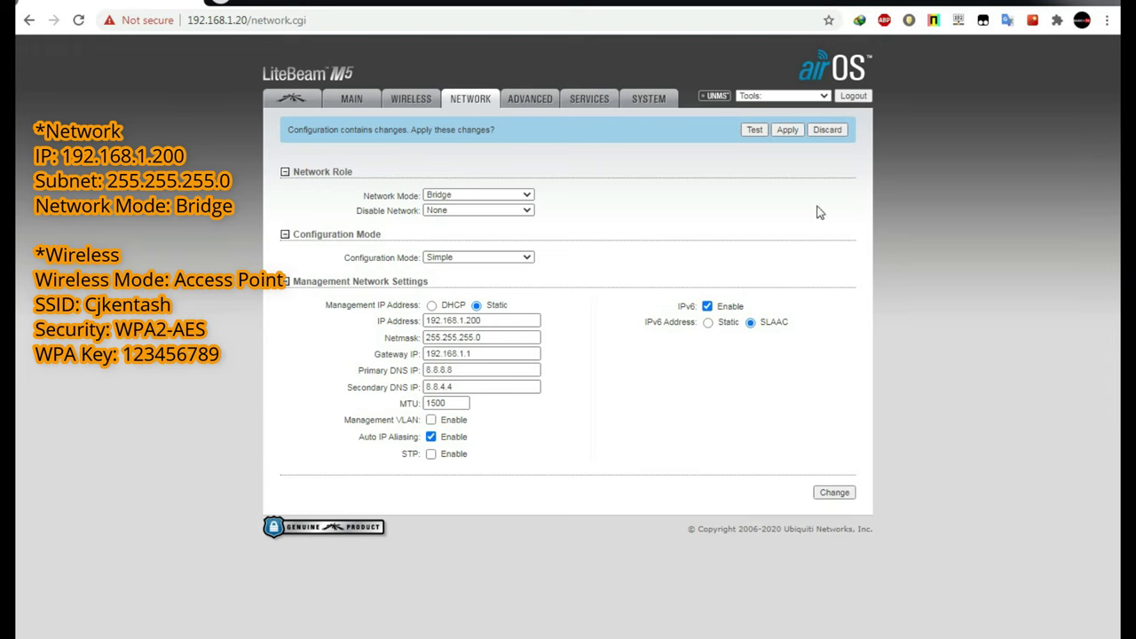
Apply the pending network changes so the device takes IP 192.168.1.200 and the DNS entries.
left_click(788, 132)
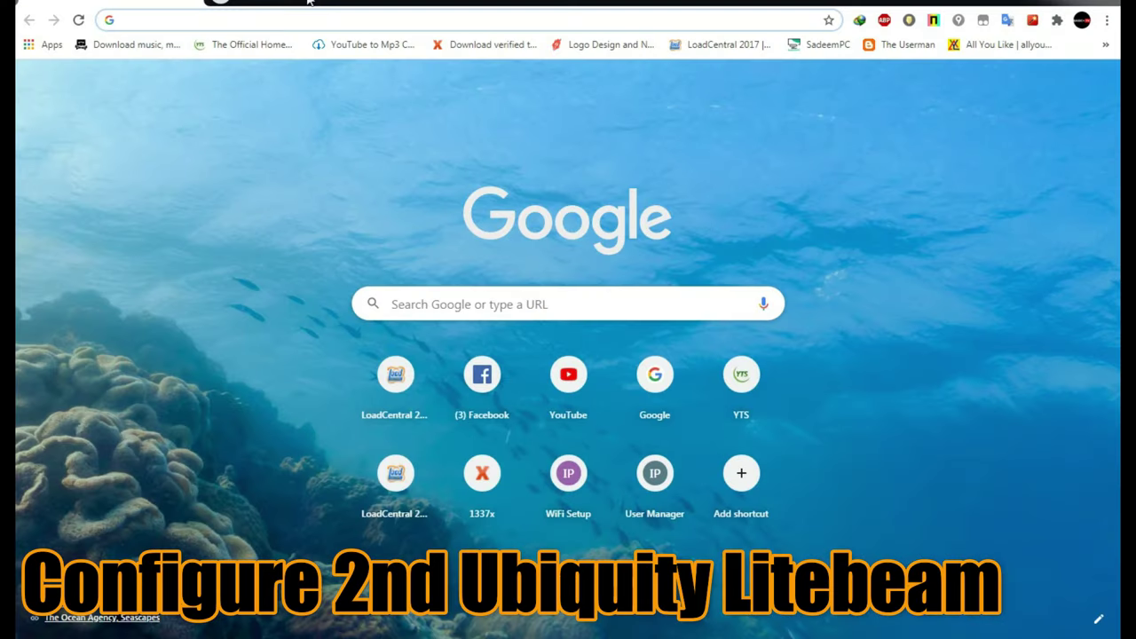
Load 192.168.1.20 in Chrome to reach the second LiteBeam's login page.
type("19")
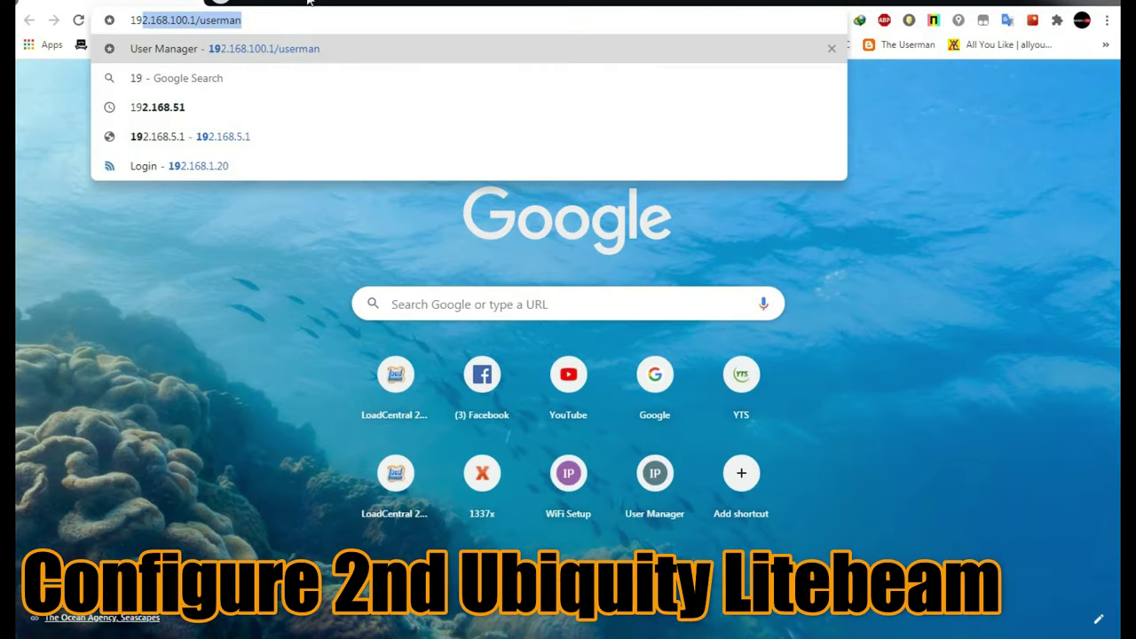
type("2.168.")
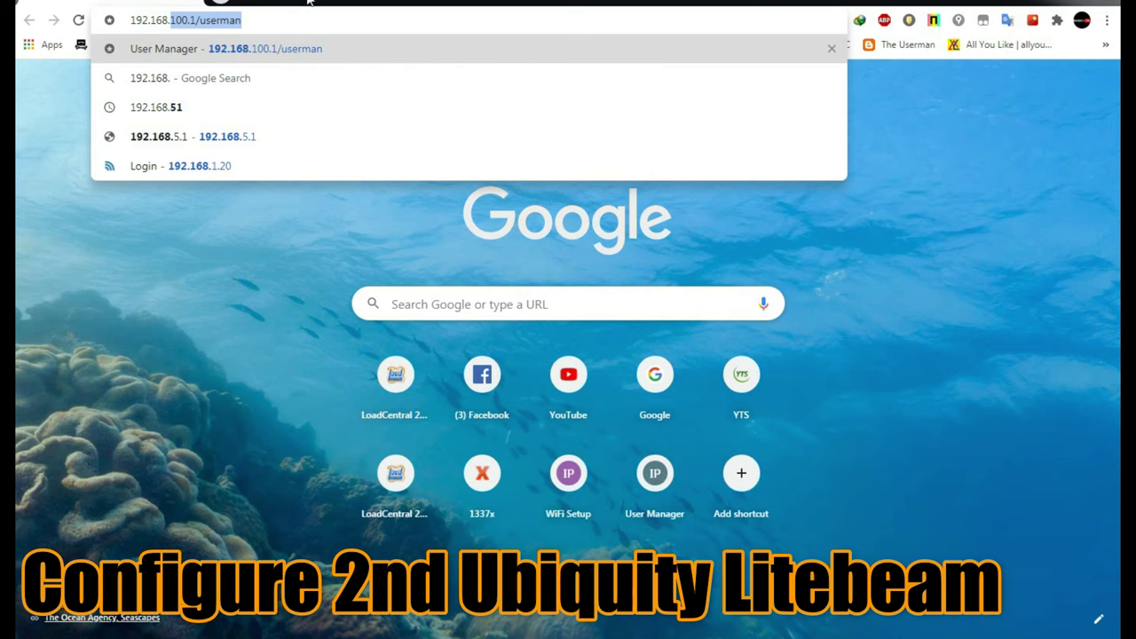
type("1.20")
key("Return")
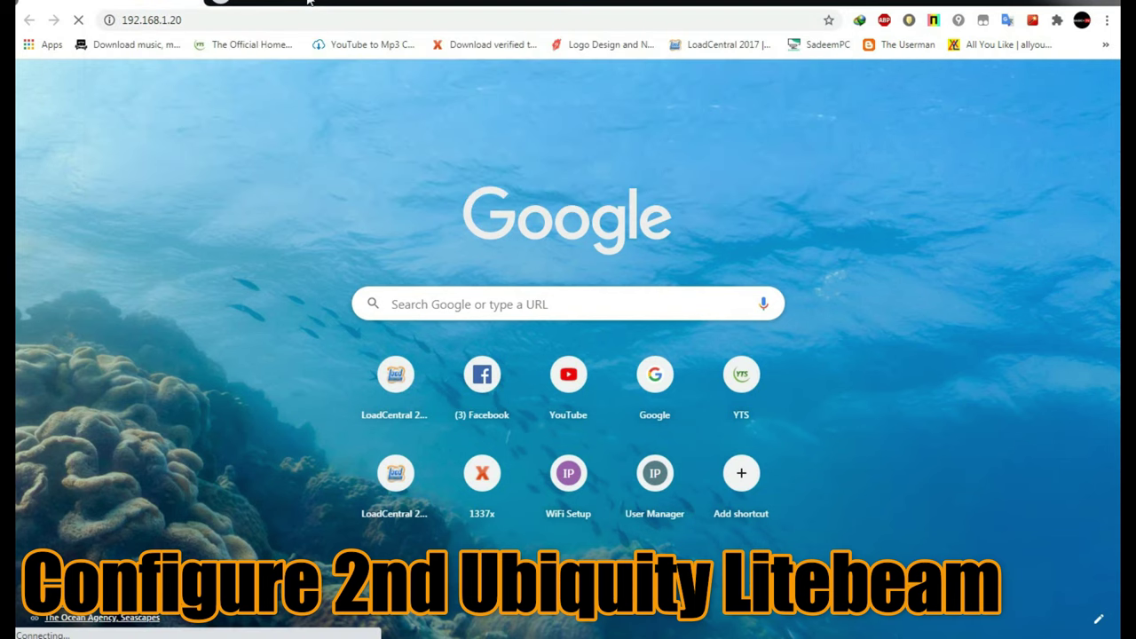